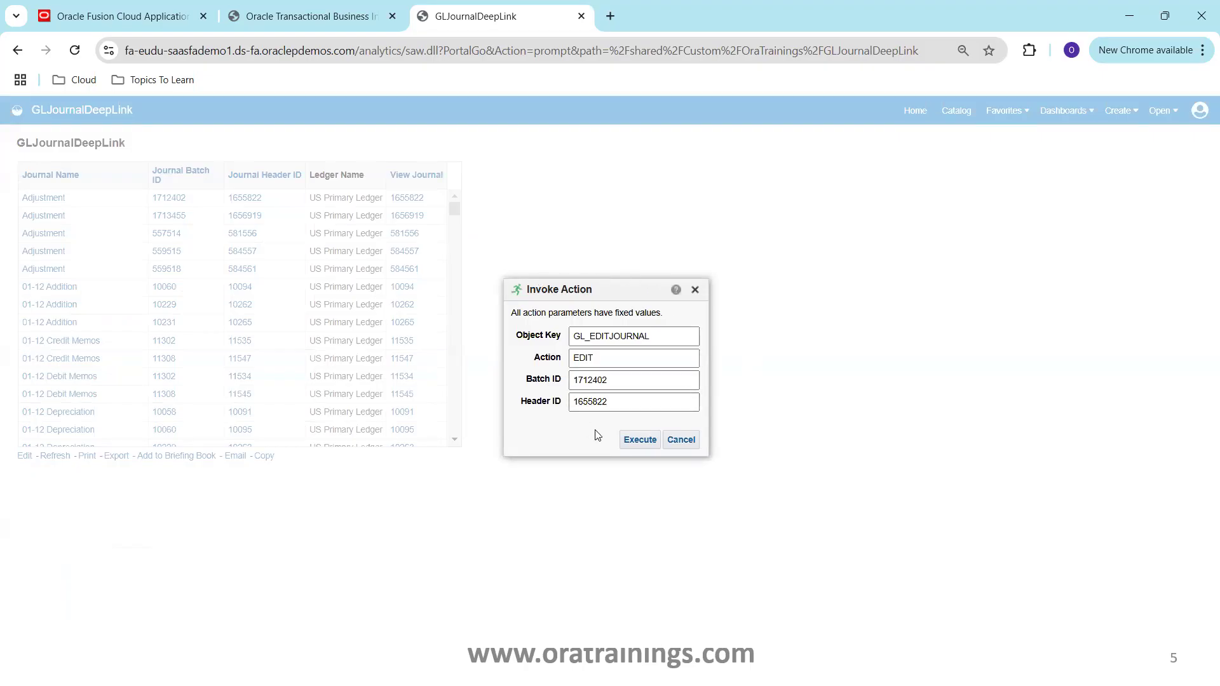
- Execute the journal action for the first Adjustment journal, check the opened journal batch's name, and return to the GLJournalDeepLink report
{"action": "left_click", "coordinate": [639, 440]}
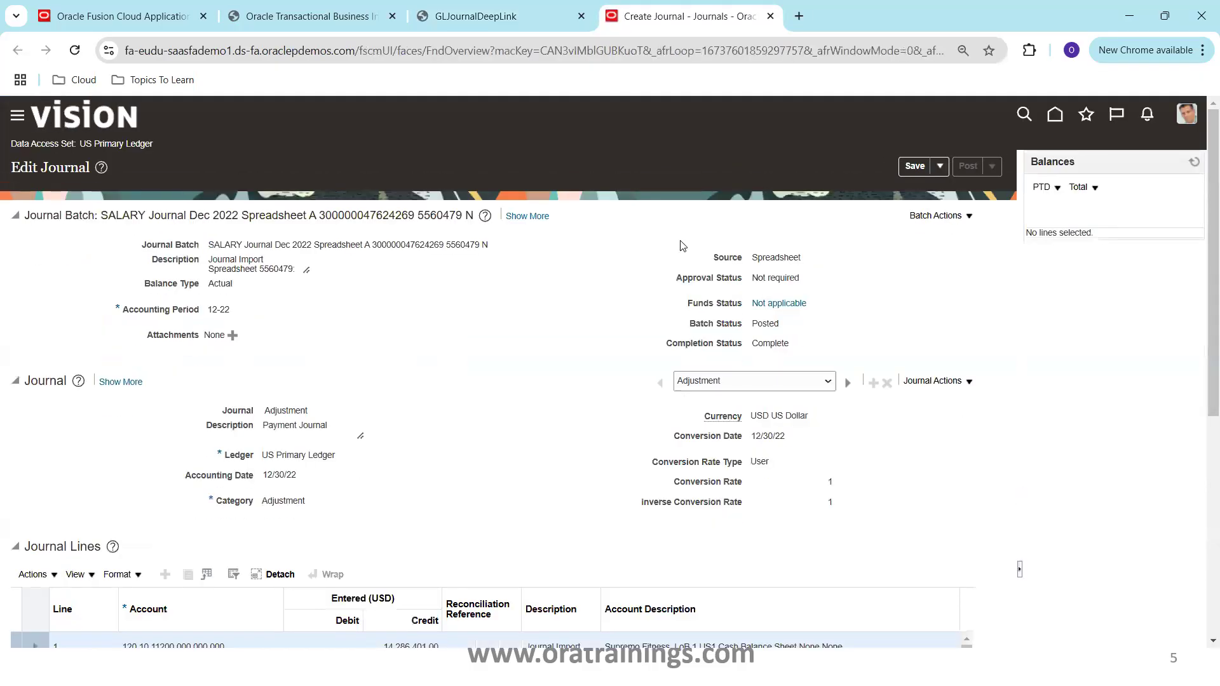
{"action": "left_click_drag", "start_coordinate": [218, 216], "coordinate": [461, 216]}
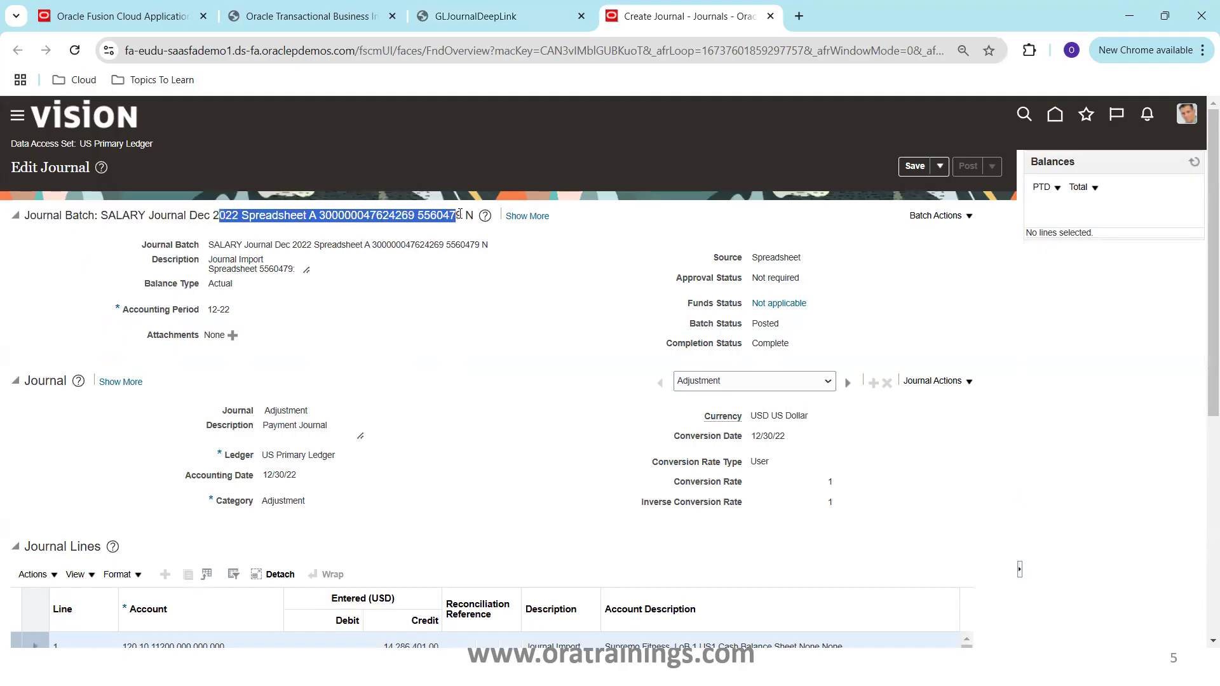
{"action": "left_click", "coordinate": [515, 6]}
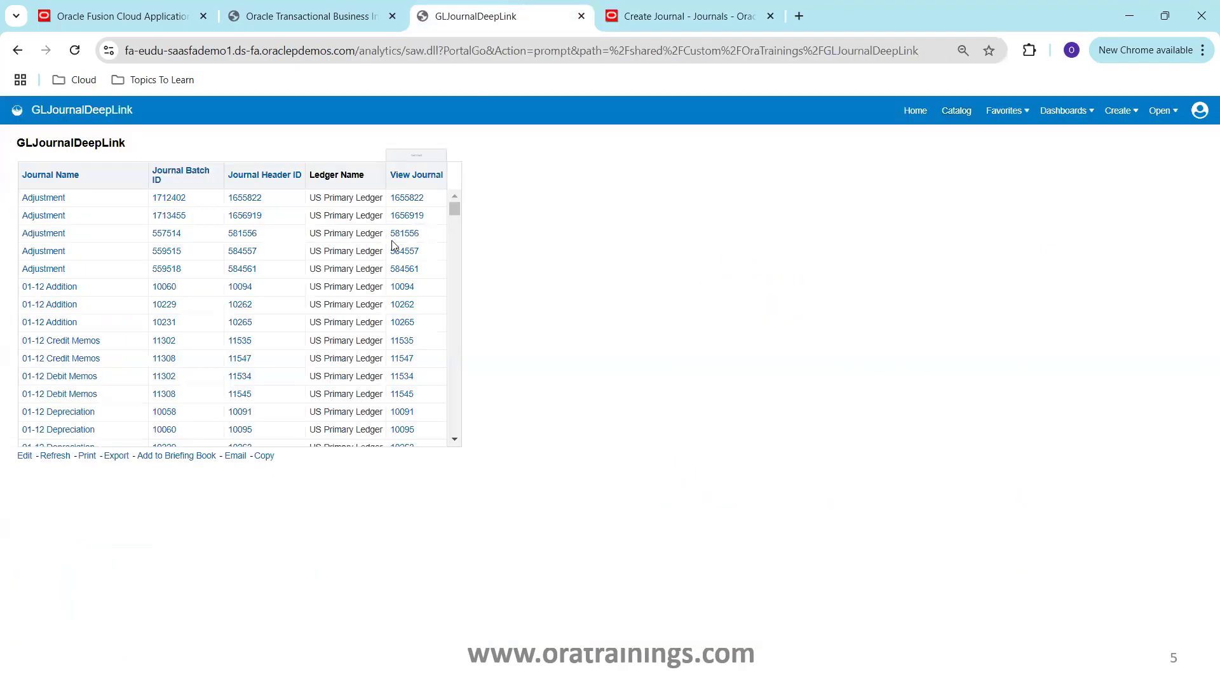
- Drill down from the View Journal column to another Adjustment journal and close its journal page after viewing it
{"action": "left_click", "coordinate": [413, 233]}
{"action": "left_click", "coordinate": [427, 237]}
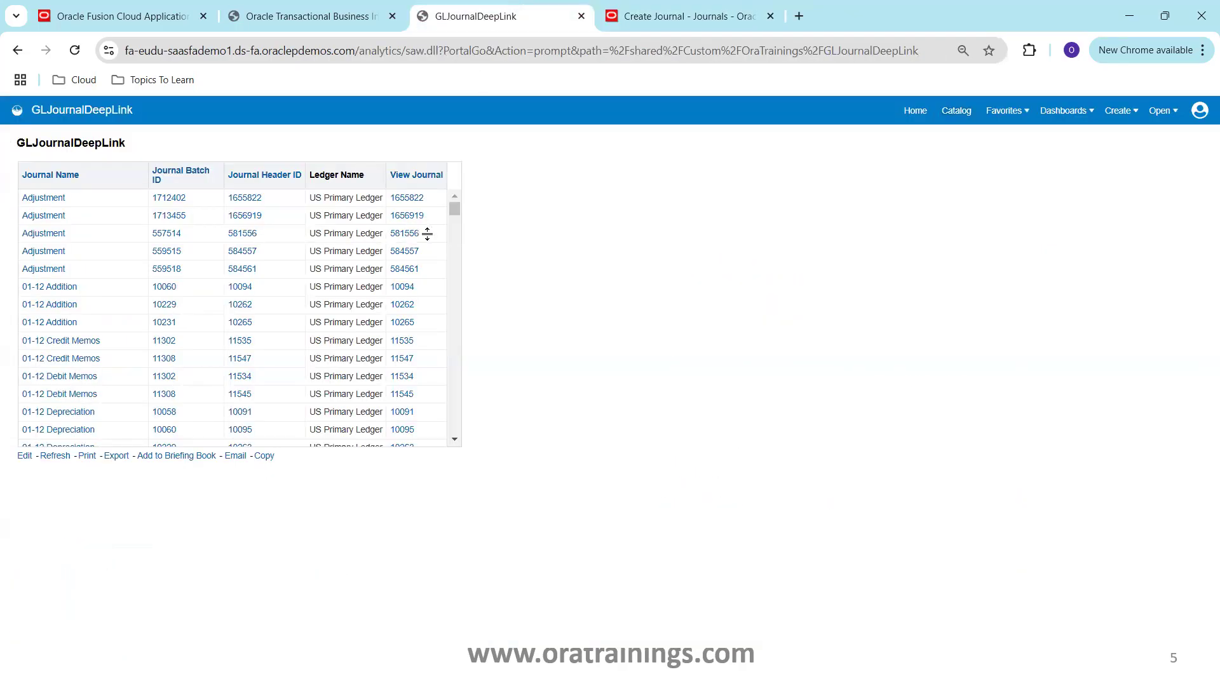
{"action": "left_click", "coordinate": [637, 441]}
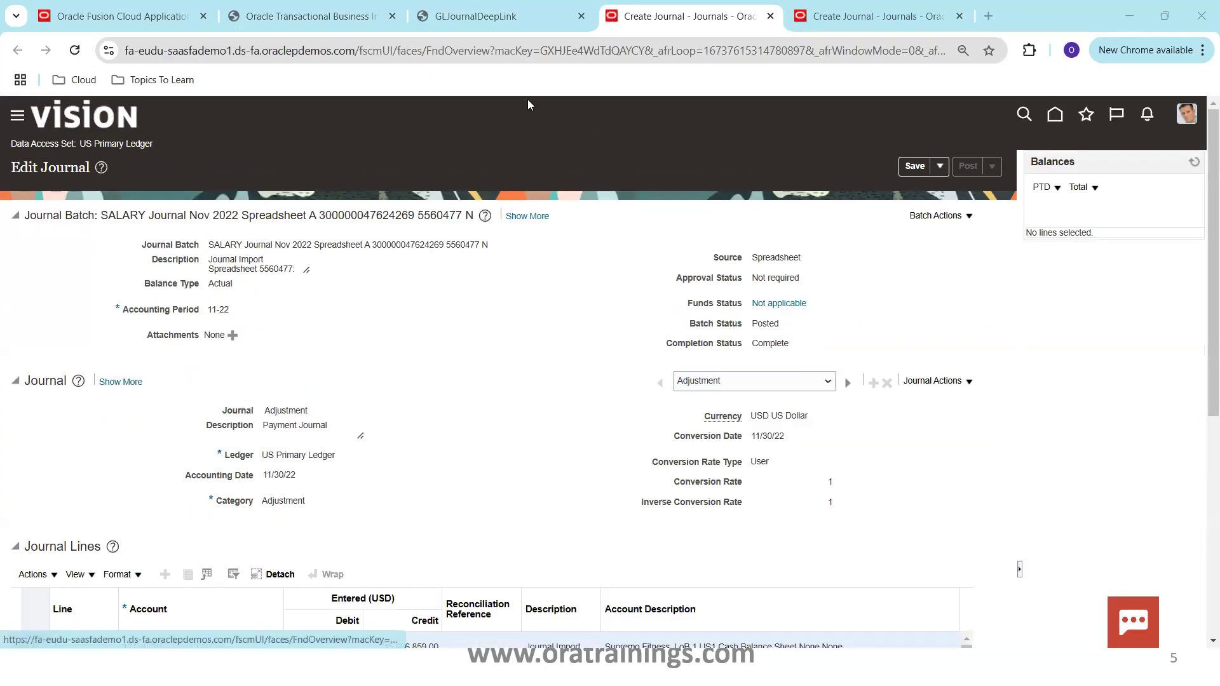
{"action": "left_click", "coordinate": [770, 16]}
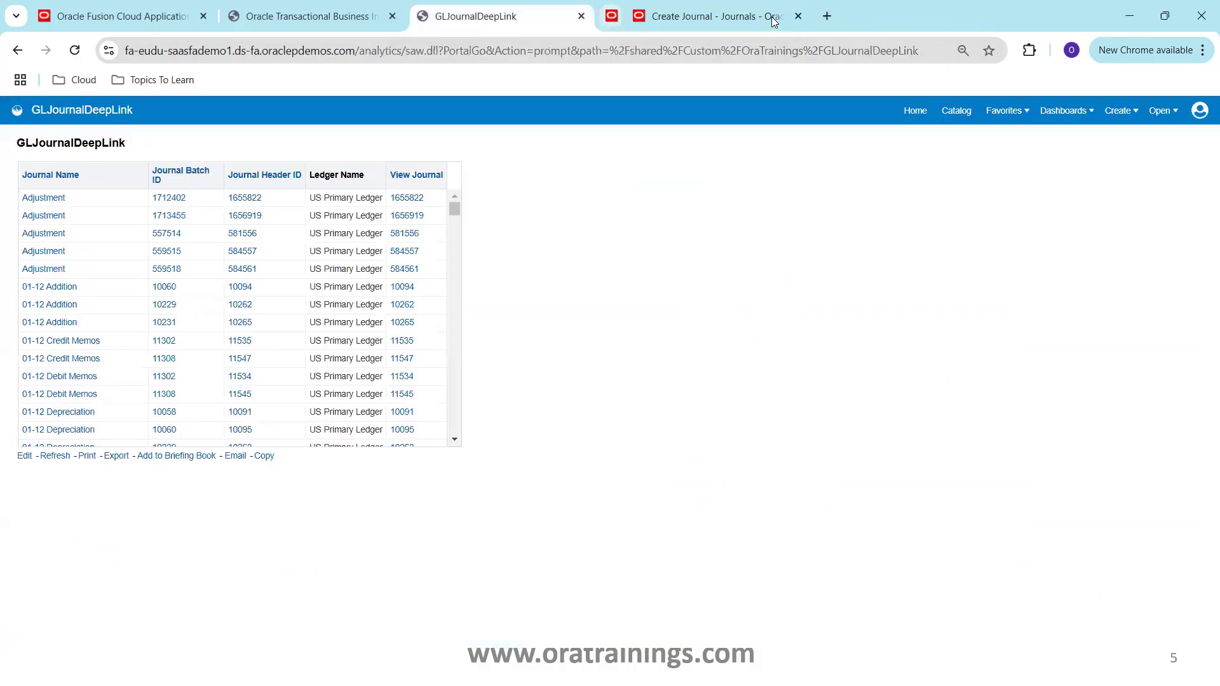
- Open the APInvoiceDeepLink analysis from the OraTrainings catalog folder
{"action": "left_click", "coordinate": [311, 18]}
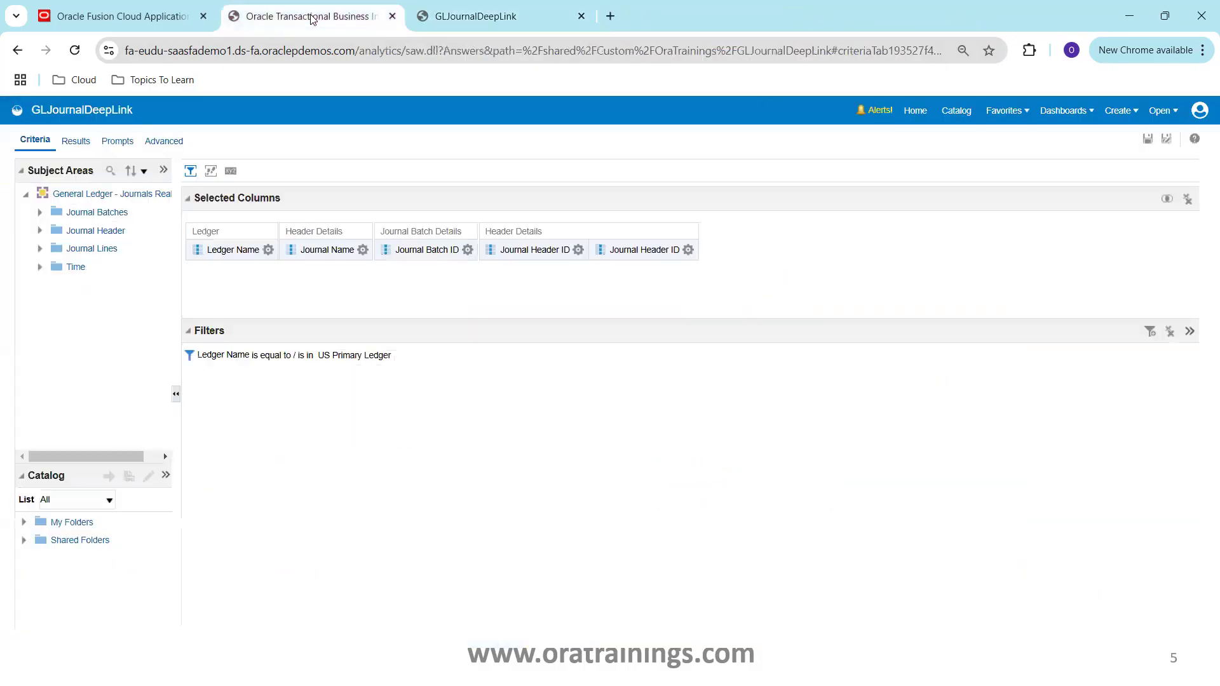
{"action": "left_click", "coordinate": [956, 110]}
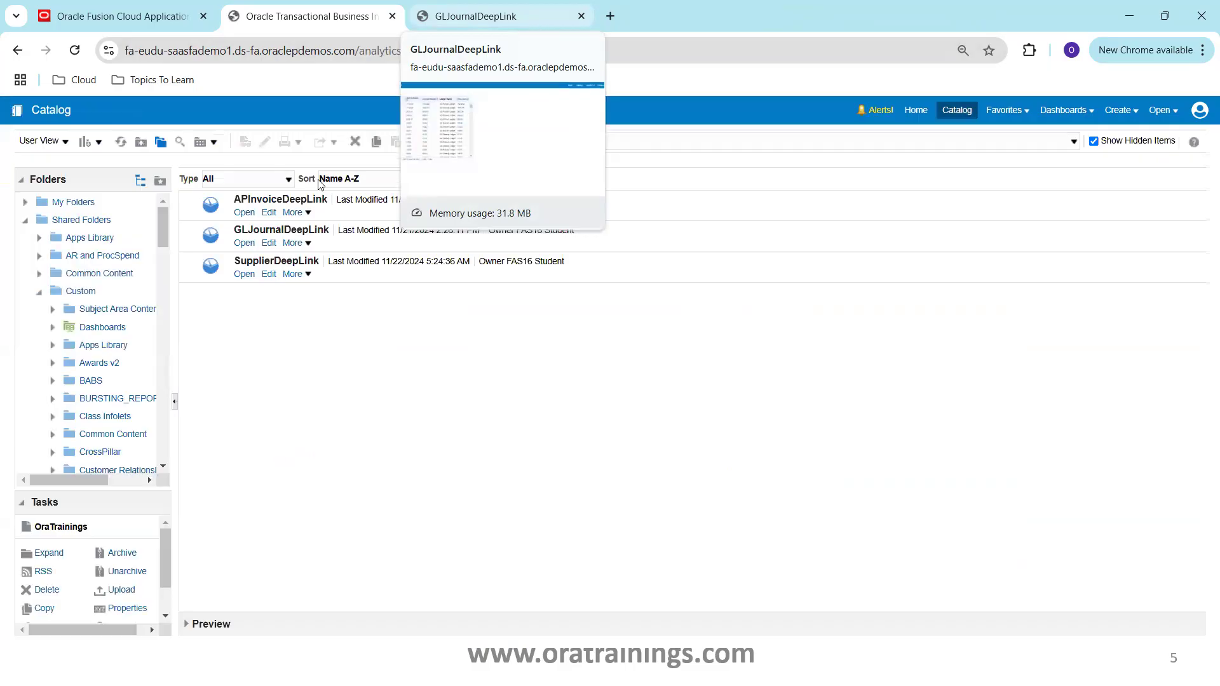
{"action": "left_click", "coordinate": [245, 214]}
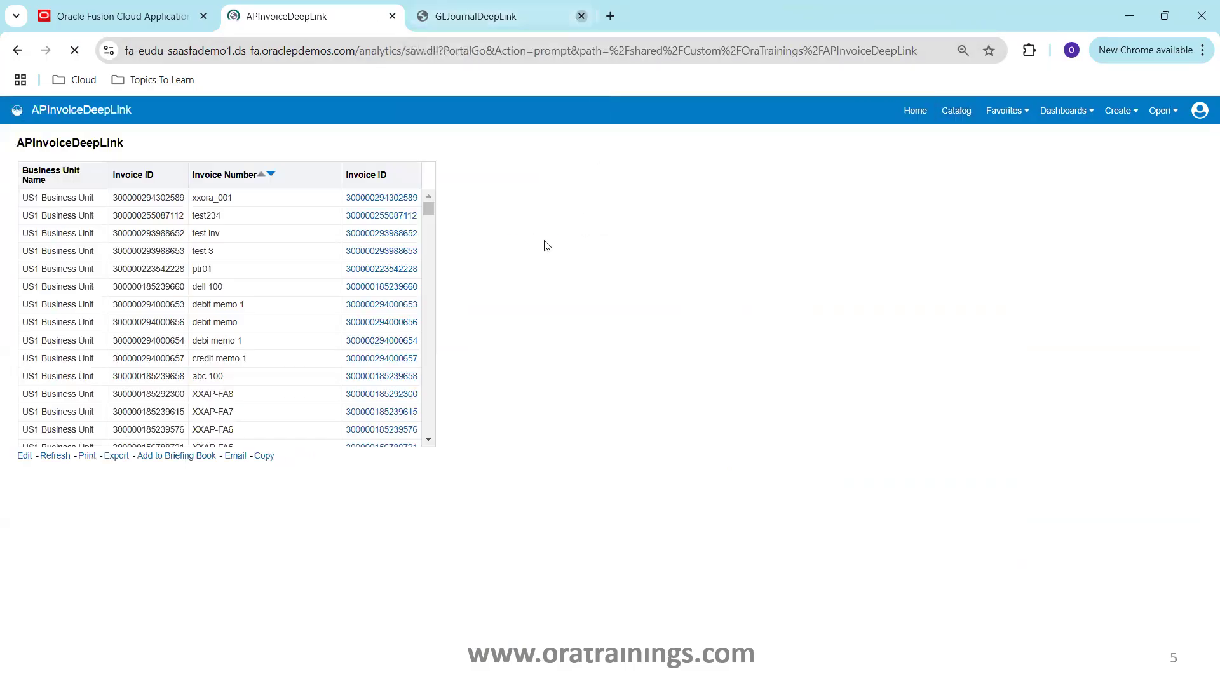
- Run the View Invoice action for invoice xxora_001, view its details, and return to the APInvoiceDeepLink report
{"action": "left_click", "coordinate": [384, 200]}
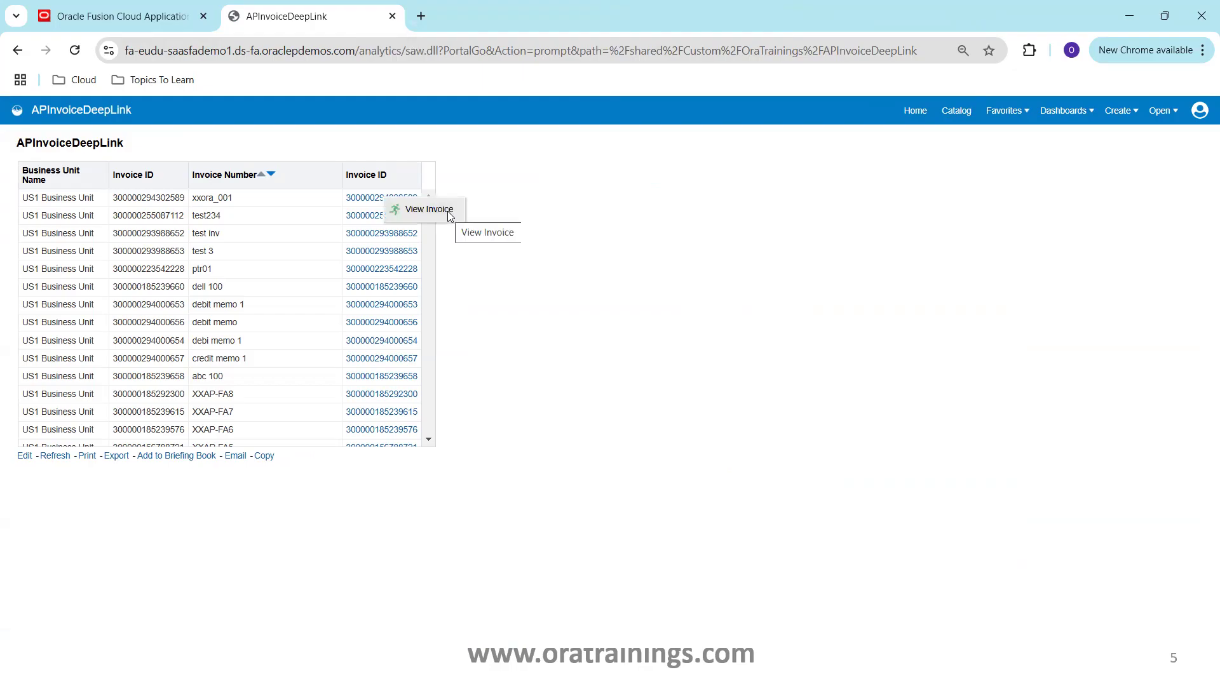
{"action": "left_click", "coordinate": [448, 213]}
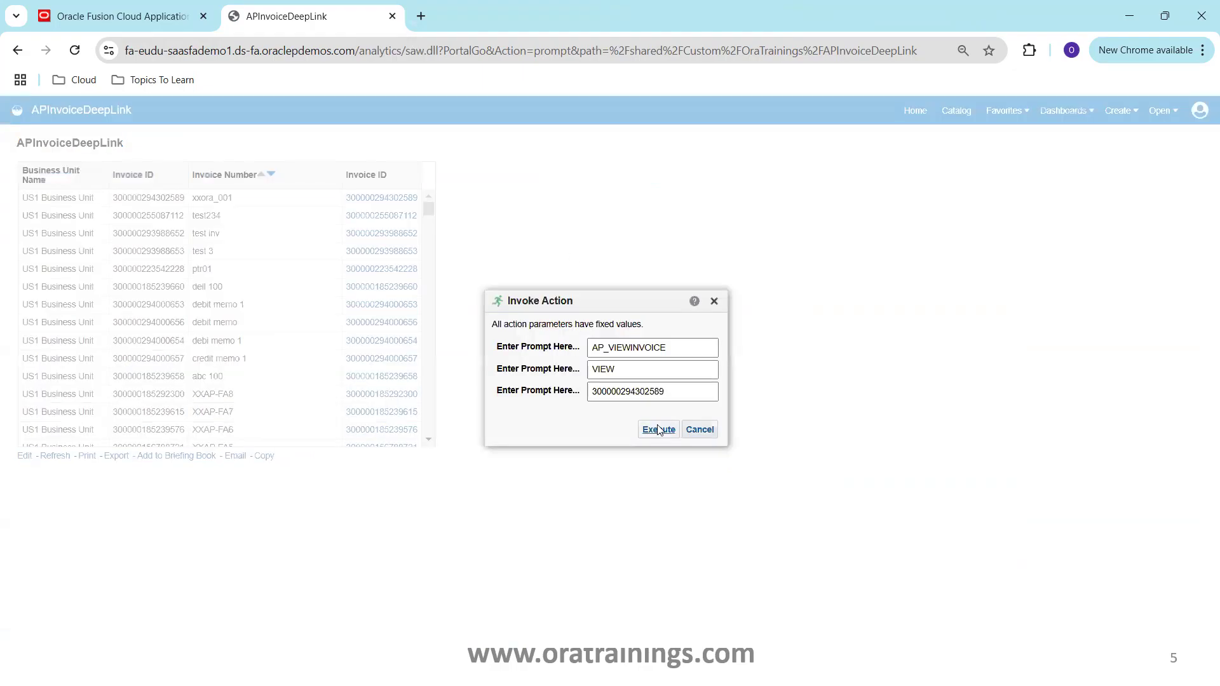
{"action": "left_click", "coordinate": [659, 431]}
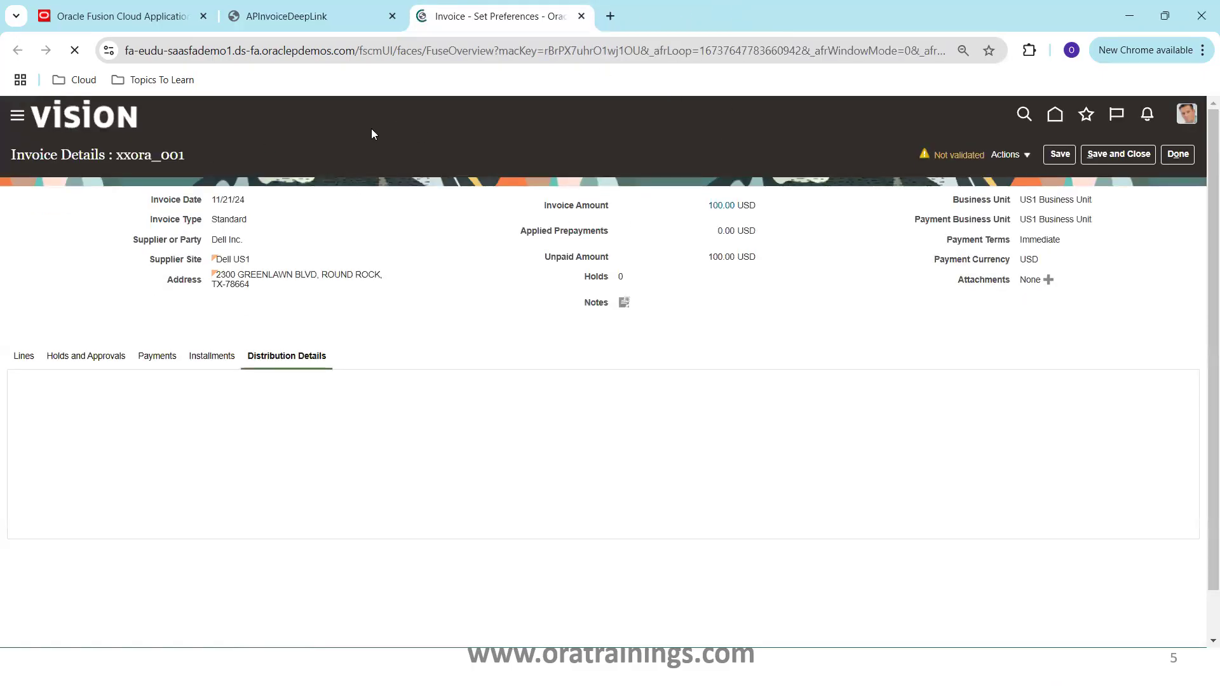
{"action": "left_click", "coordinate": [356, 17]}
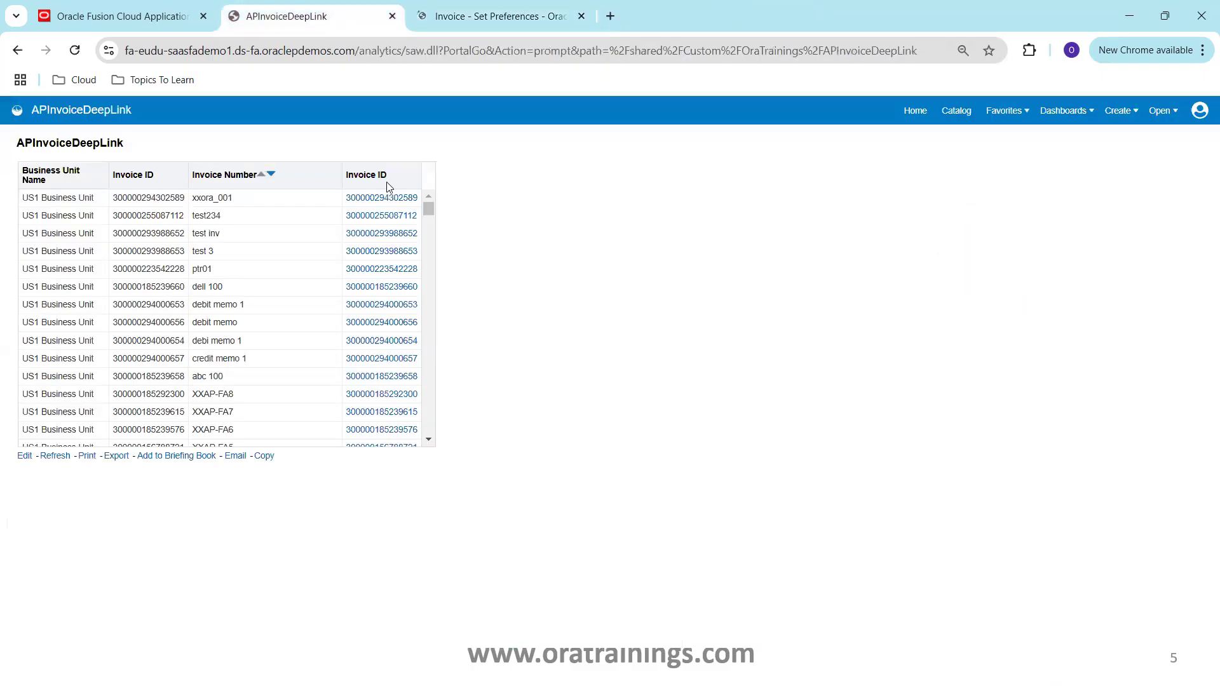
- Open the APInvoiceDeepLink analysis criteria for editing and widen the Subject Areas pane to show full folder names
{"action": "left_click", "coordinate": [25, 456]}
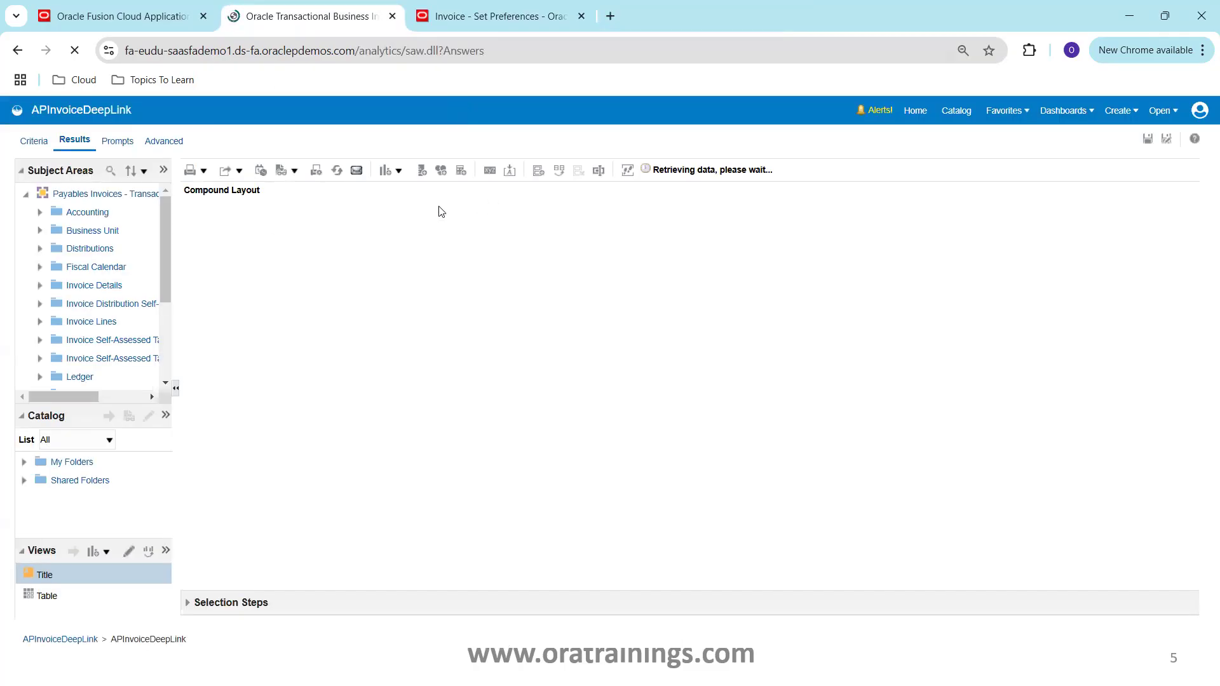
{"action": "left_click", "coordinate": [34, 140]}
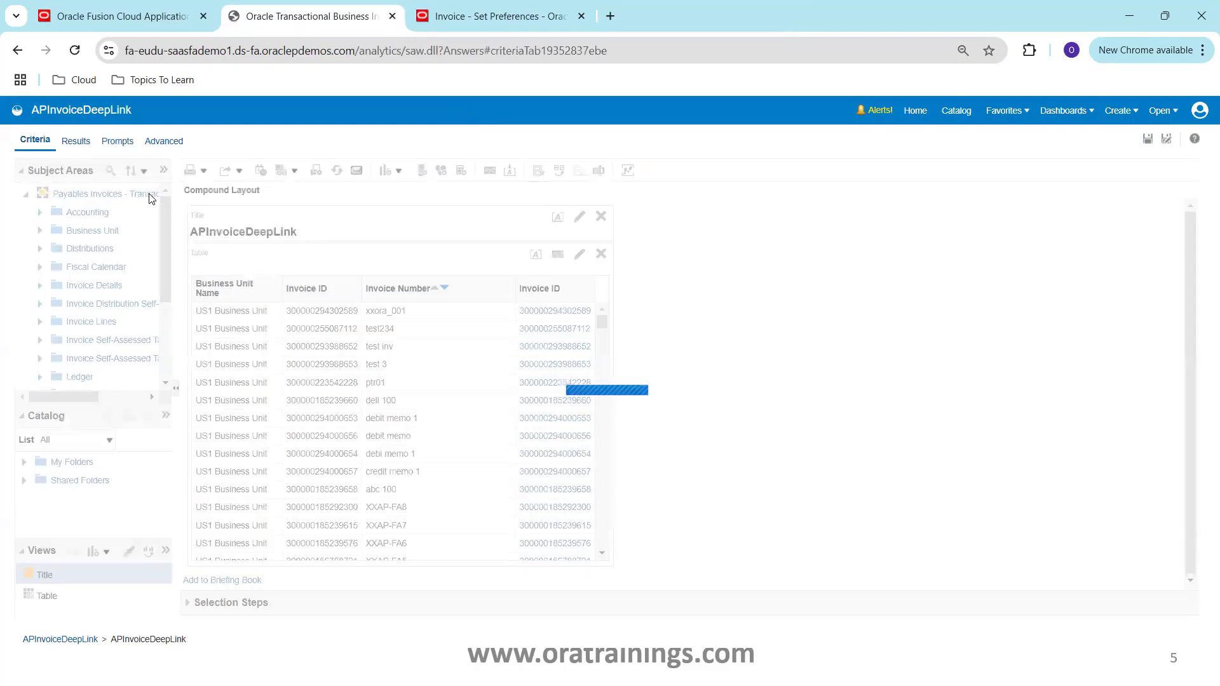
{"action": "left_click_drag", "start_coordinate": [173, 227], "coordinate": [274, 233]}
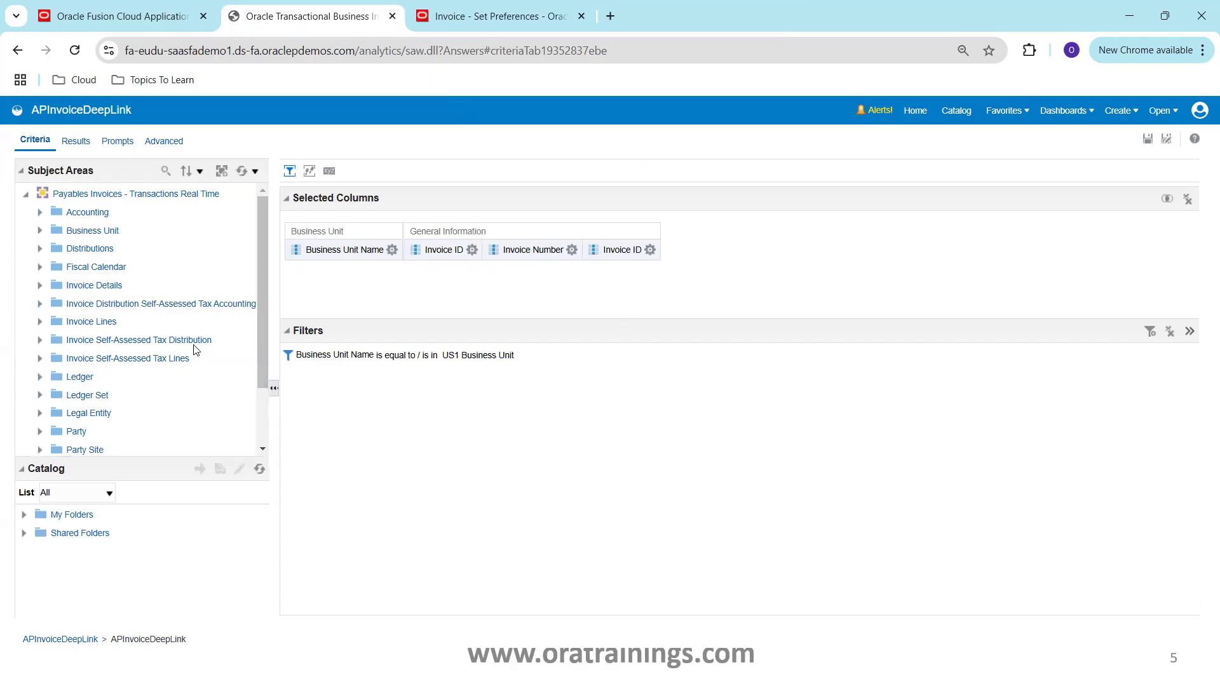
- Add another Invoice ID column from Invoice Details > General Information to the end of the selected columns
{"action": "left_click_drag", "start_coordinate": [263, 313], "coordinate": [248, 455]}
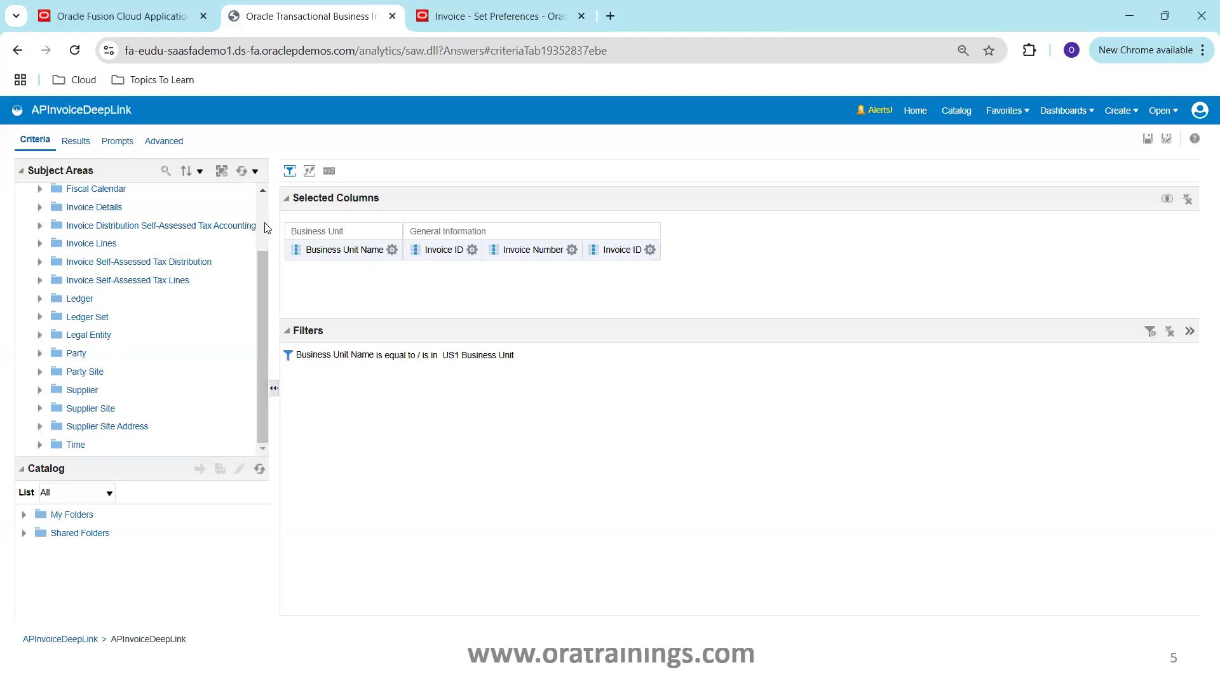
{"action": "scroll", "coordinate": [266, 227], "scroll_direction": "up", "scroll_amount": 3}
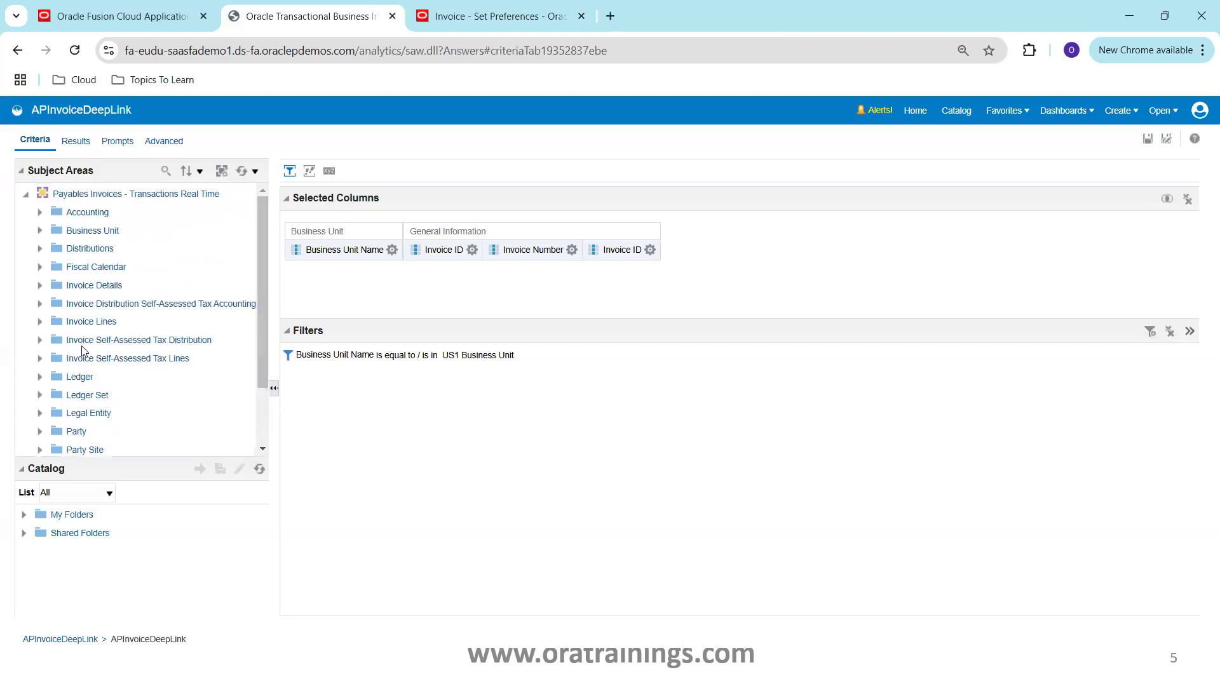
{"action": "left_click", "coordinate": [39, 285]}
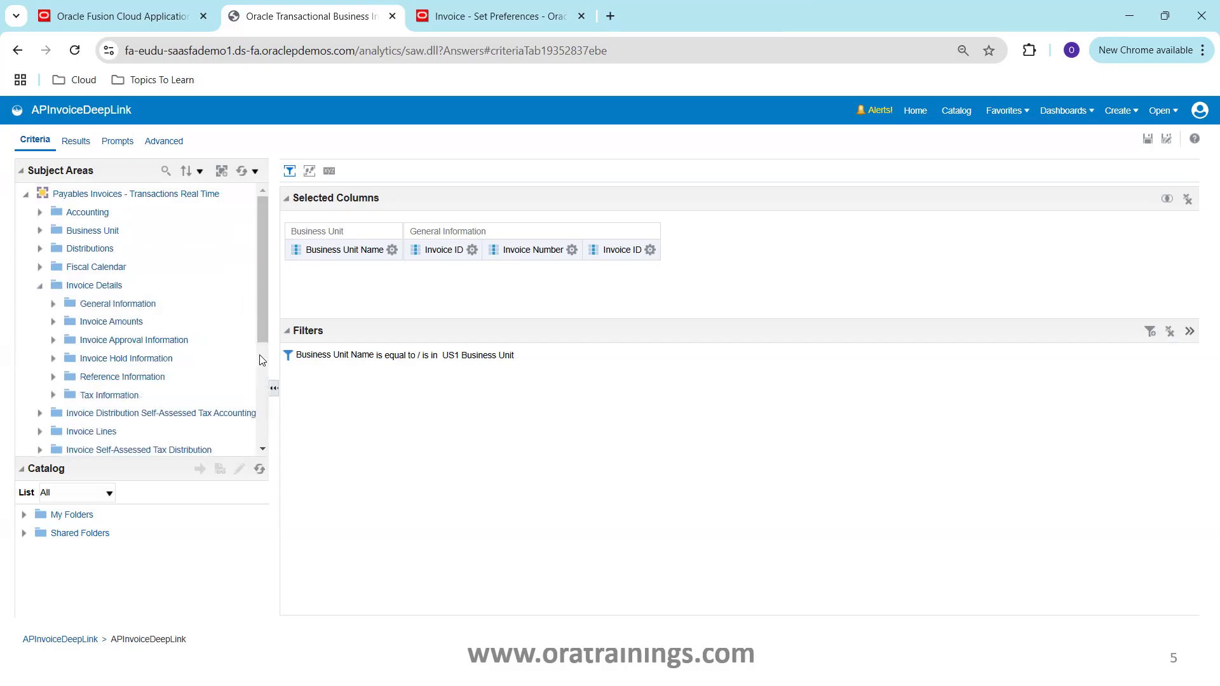
{"action": "left_click", "coordinate": [54, 305]}
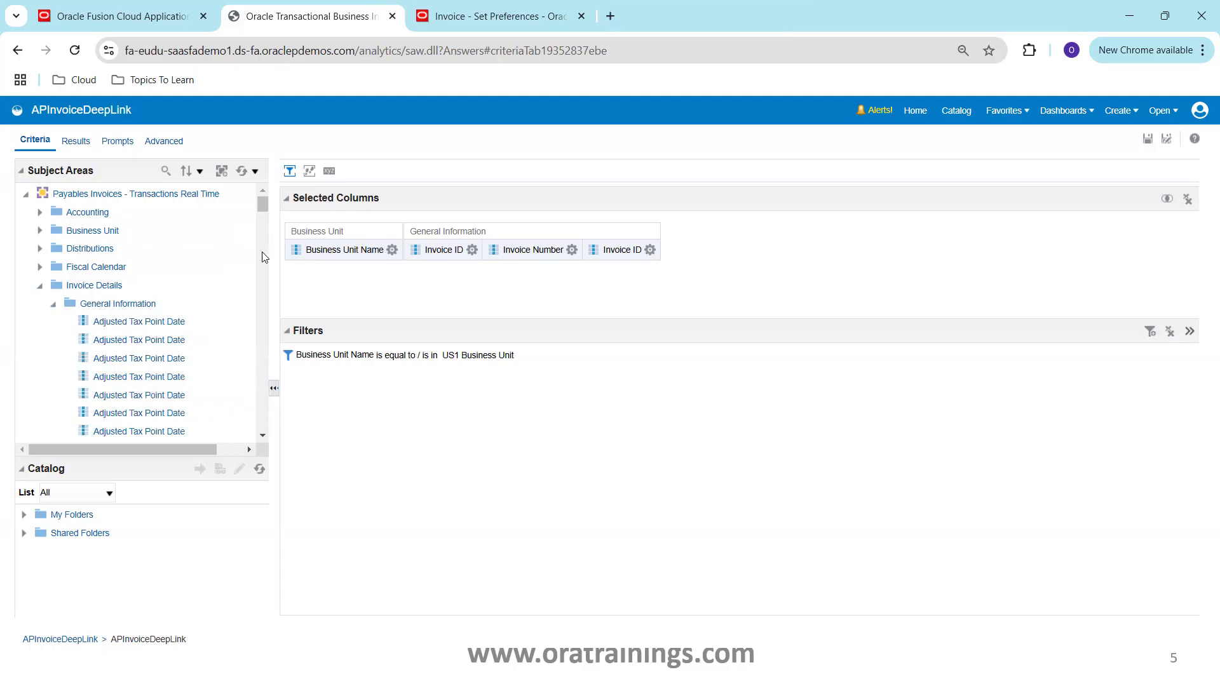
{"action": "scroll", "coordinate": [266, 275], "scroll_direction": "down", "scroll_amount": 3}
{"action": "scroll", "coordinate": [262, 334], "scroll_direction": "down", "scroll_amount": 10}
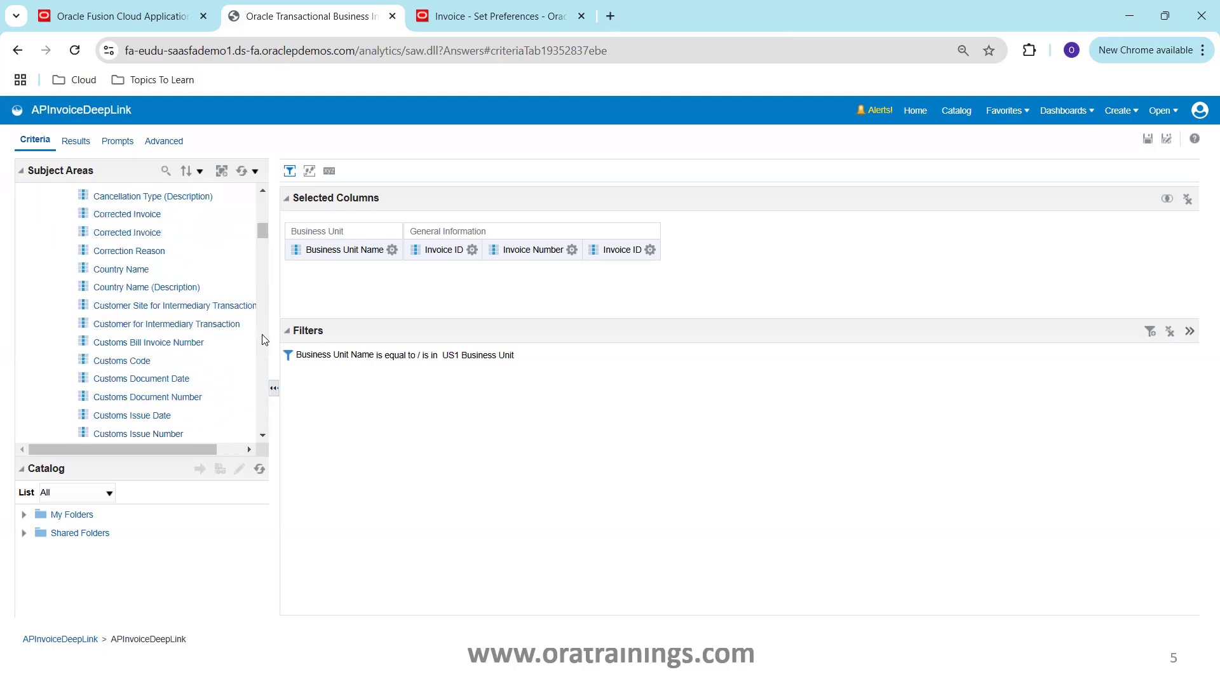
{"action": "scroll", "coordinate": [264, 339], "scroll_direction": "down", "scroll_amount": 5}
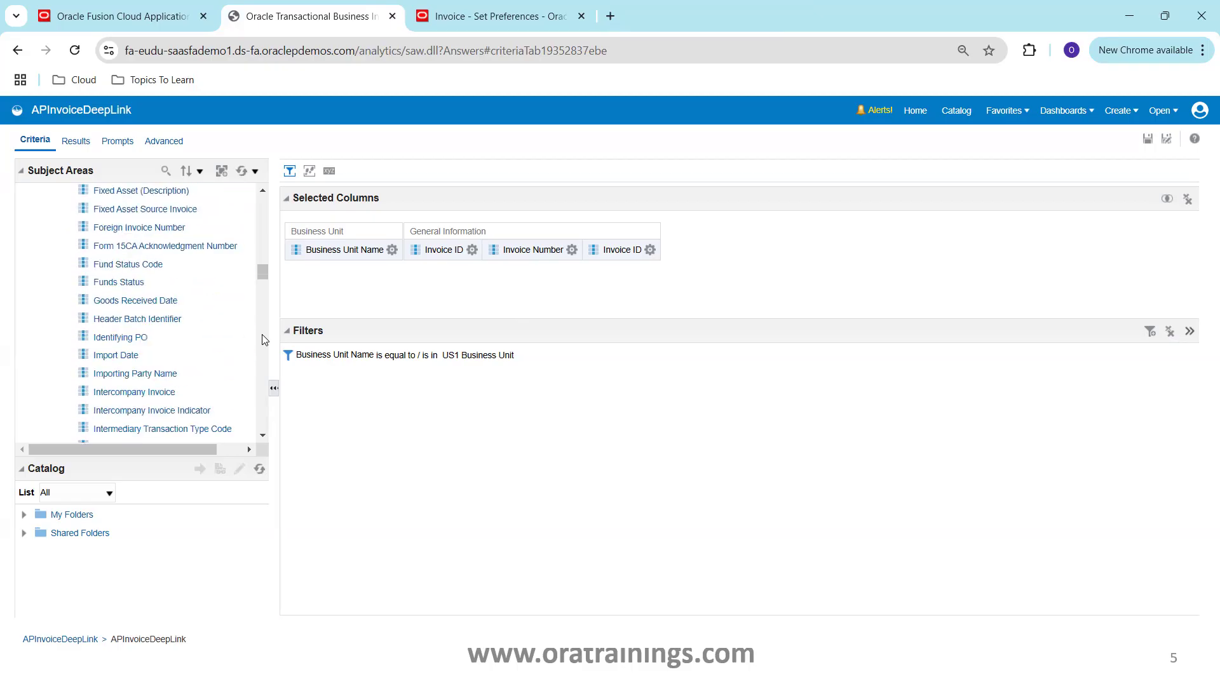
{"action": "left_click", "coordinate": [262, 437]}
{"action": "scroll", "coordinate": [264, 438], "scroll_direction": "down", "scroll_amount": 6}
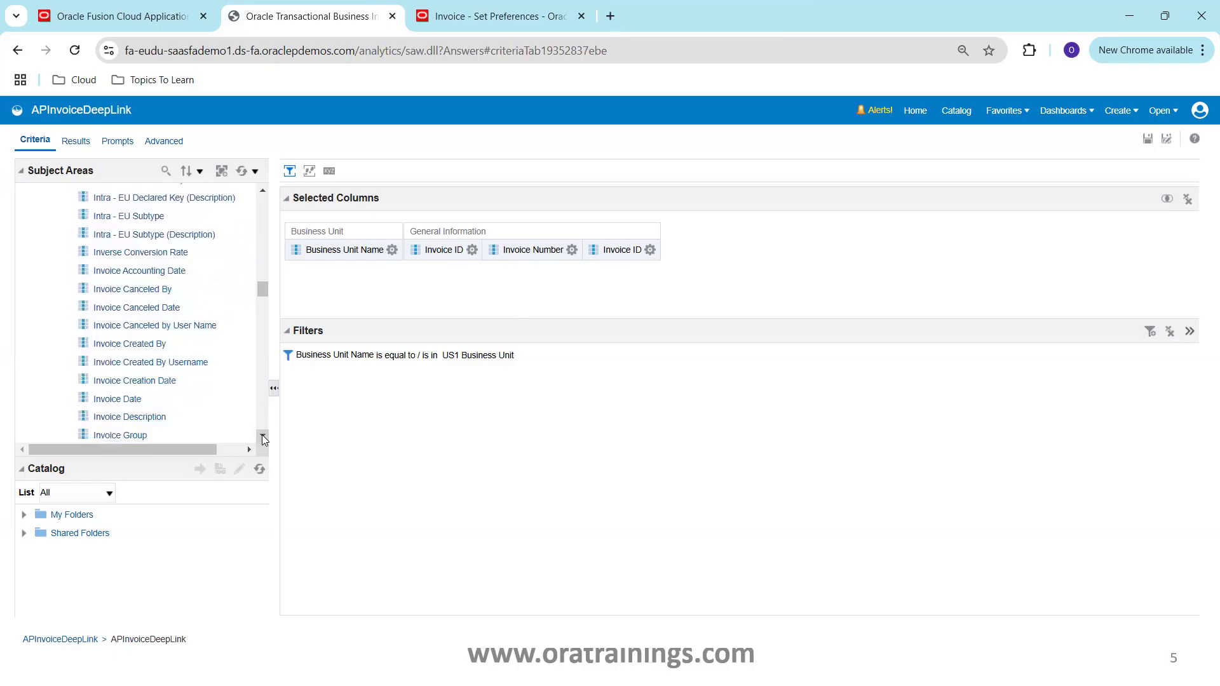
{"action": "scroll", "coordinate": [264, 438], "scroll_direction": "down", "scroll_amount": 2}
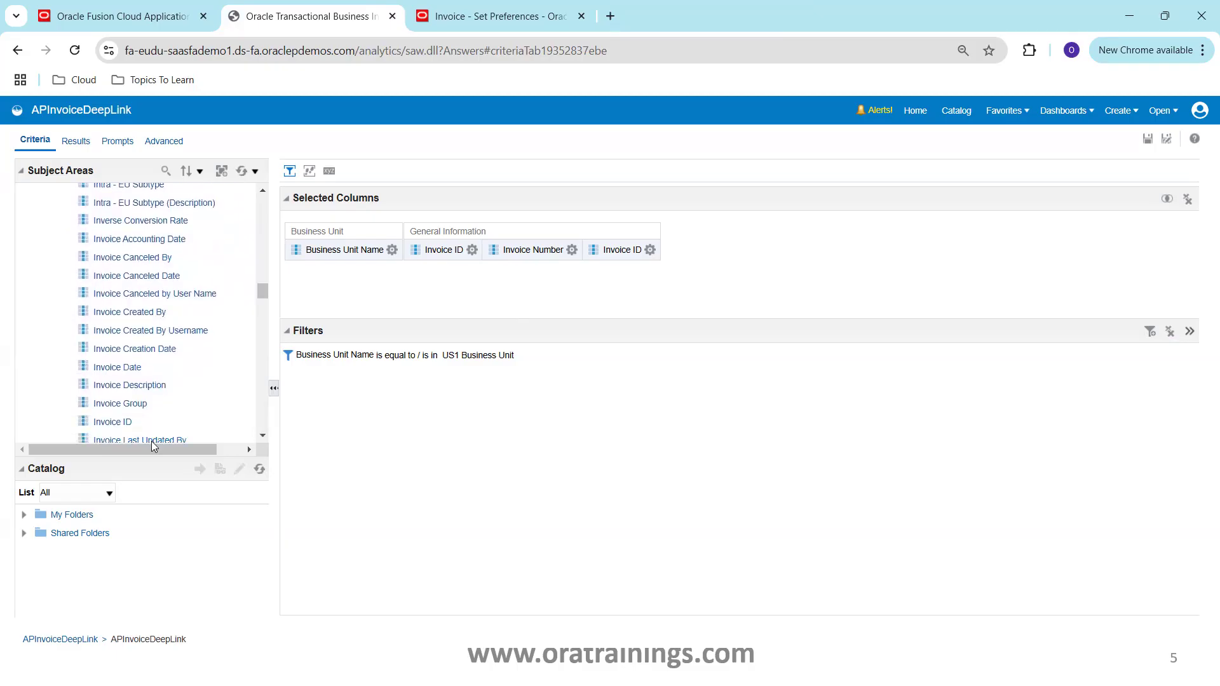
{"action": "left_click_drag", "start_coordinate": [108, 429], "coordinate": [677, 254]}
- Set the value's primary interaction of the newly added Invoice ID column to Action Links
{"action": "left_click", "coordinate": [728, 250]}
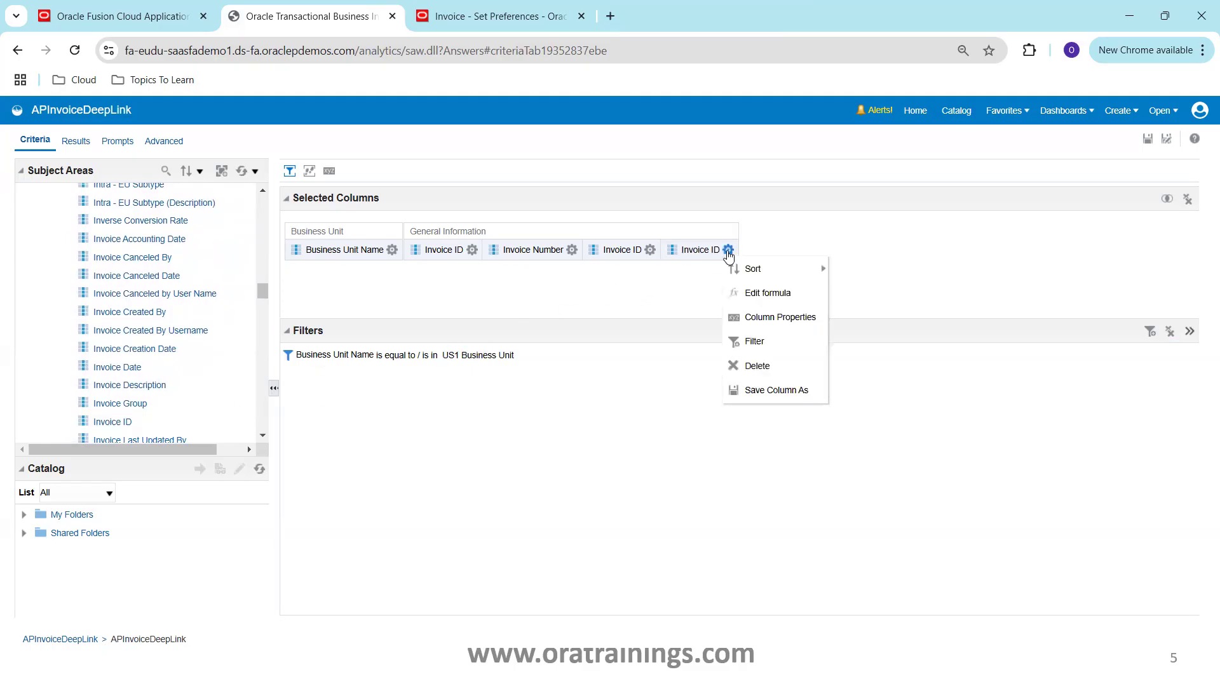
{"action": "left_click", "coordinate": [814, 324]}
{"action": "left_click", "coordinate": [664, 187]}
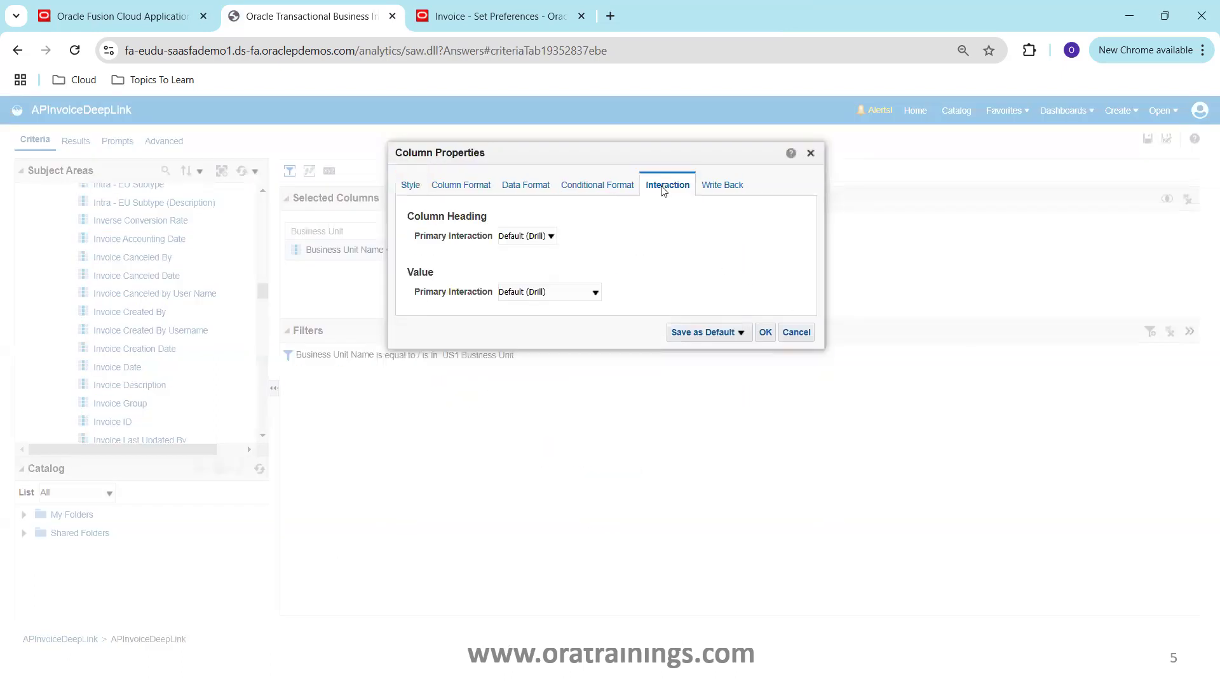
{"action": "left_click", "coordinate": [552, 293]}
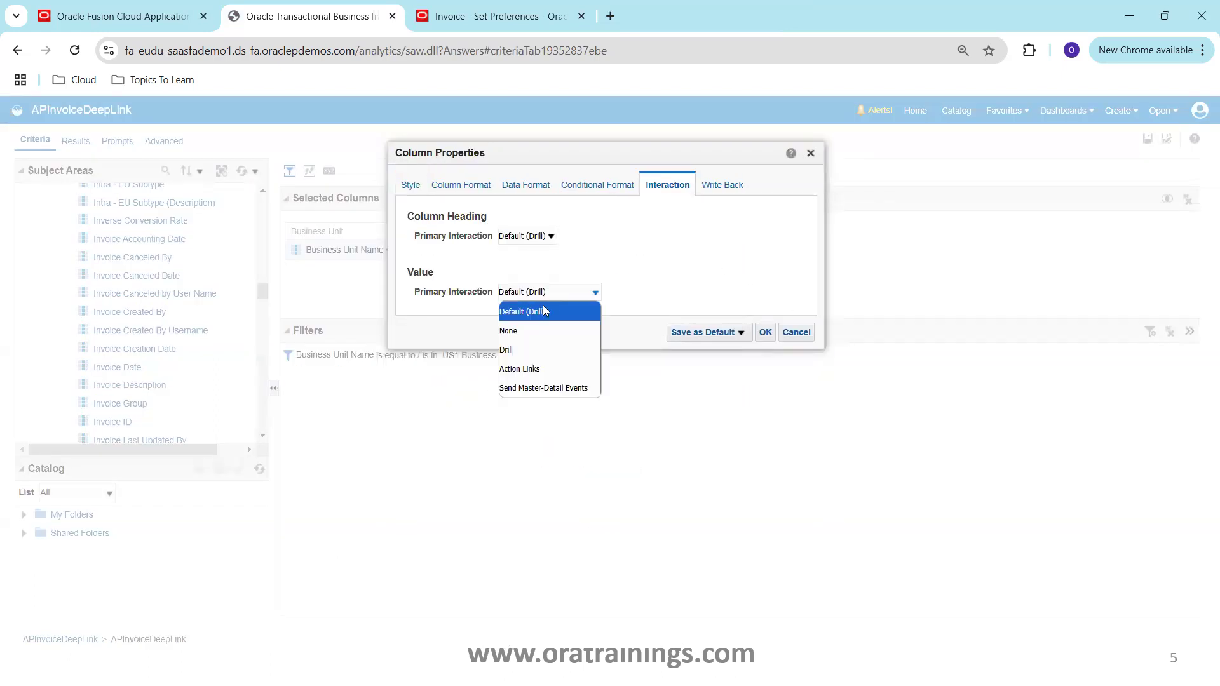
{"action": "left_click", "coordinate": [520, 370]}
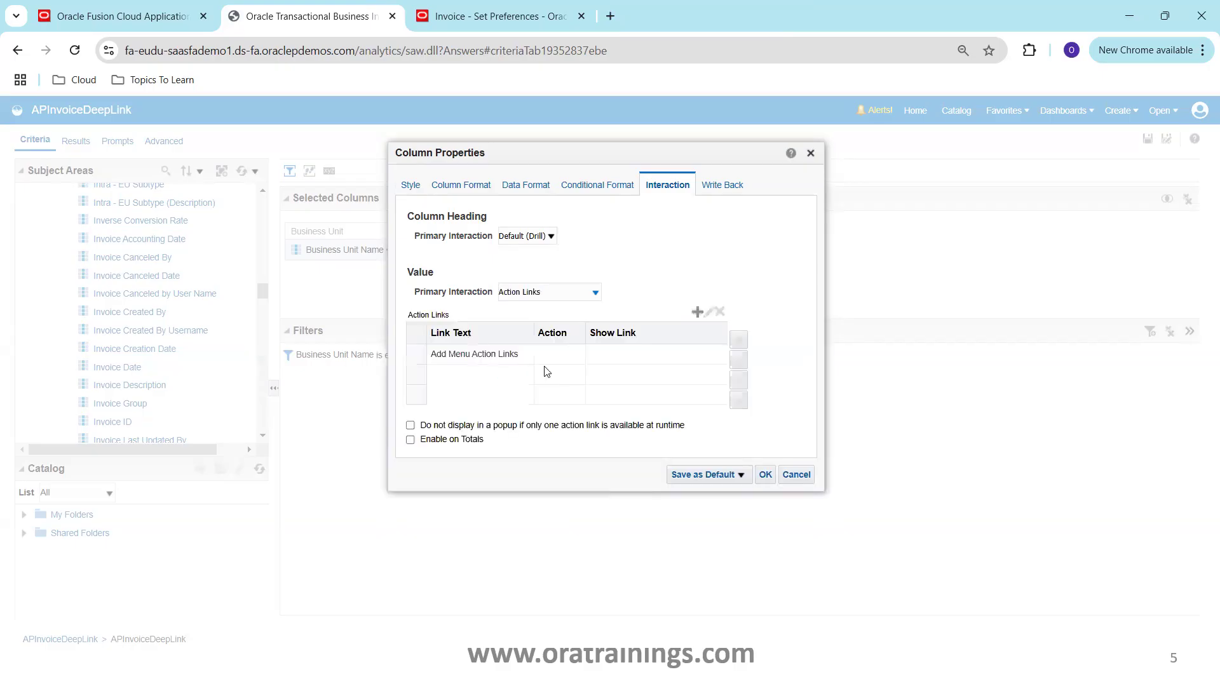
- Add a new action link to the column and start a Navigate to a Web Page action for it
{"action": "left_click", "coordinate": [697, 312]}
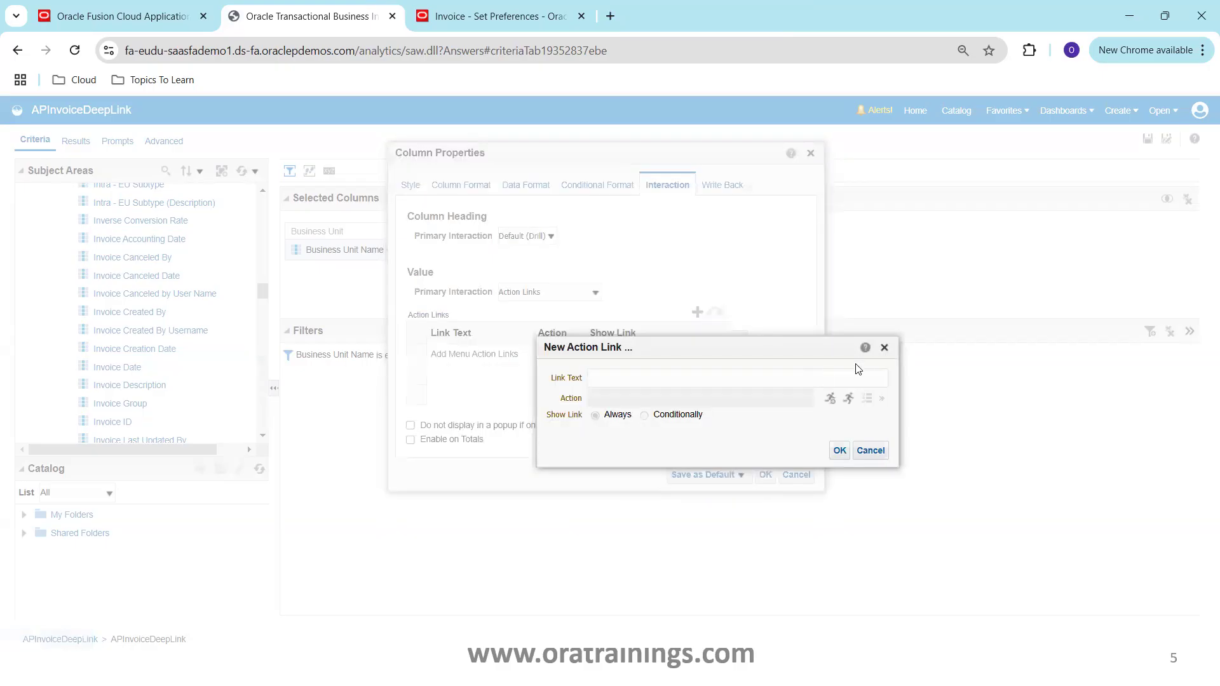
{"action": "left_click", "coordinate": [829, 400]}
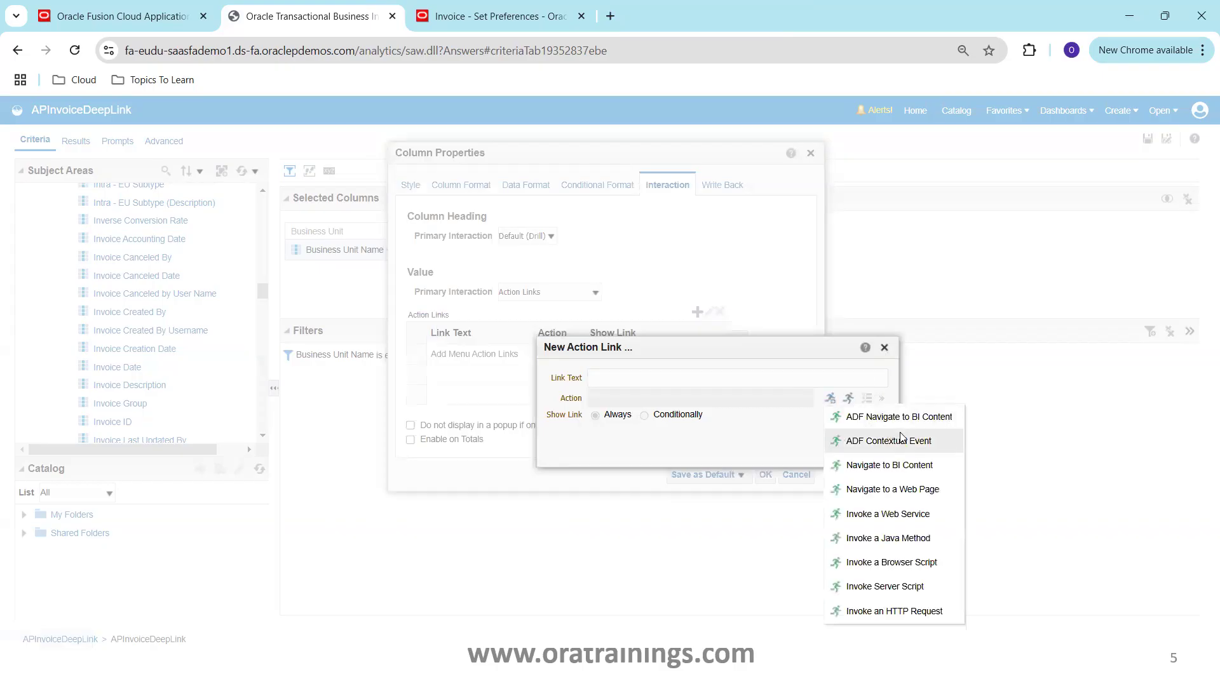
{"action": "left_click", "coordinate": [894, 490]}
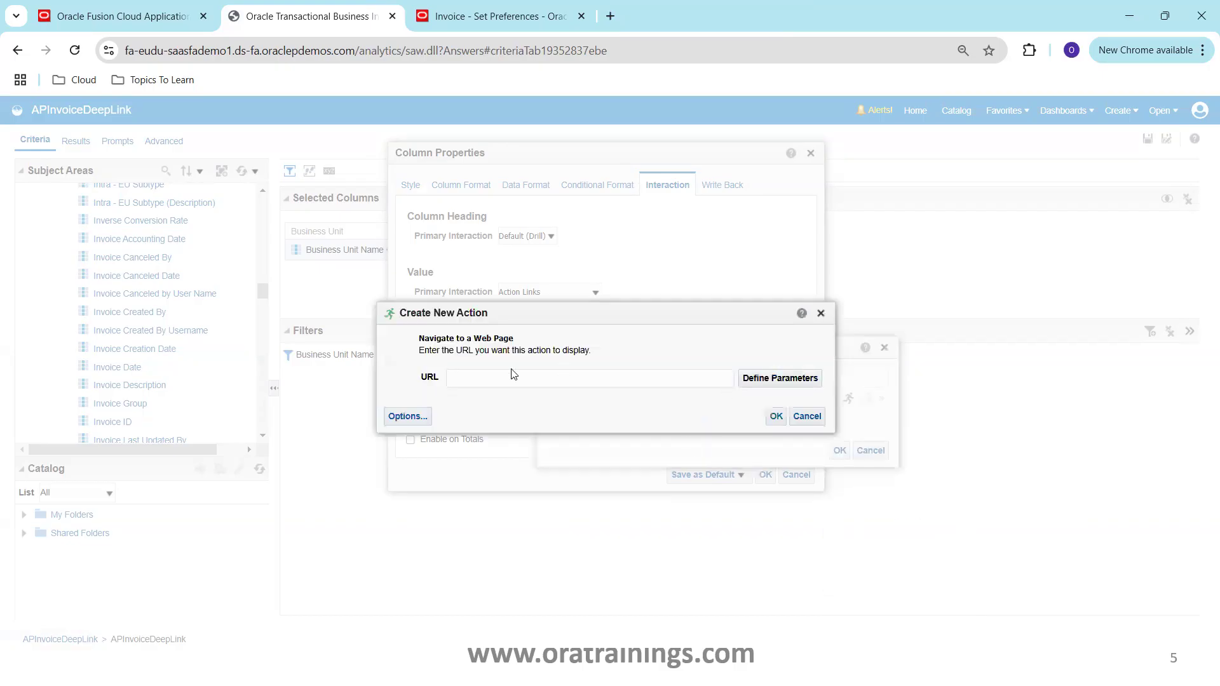
- Switch to the DrillDownNotes.txt file in Notepad++ and save it
{"action": "key", "text": "alt+Tab"}
{"action": "key", "text": "alt+Tab"}
{"action": "key", "text": "alt+Tab"}
{"action": "key", "text": "alt+Tab"}
{"action": "key", "text": "alt+Tab"}
{"action": "key", "text": "alt+Tab"}
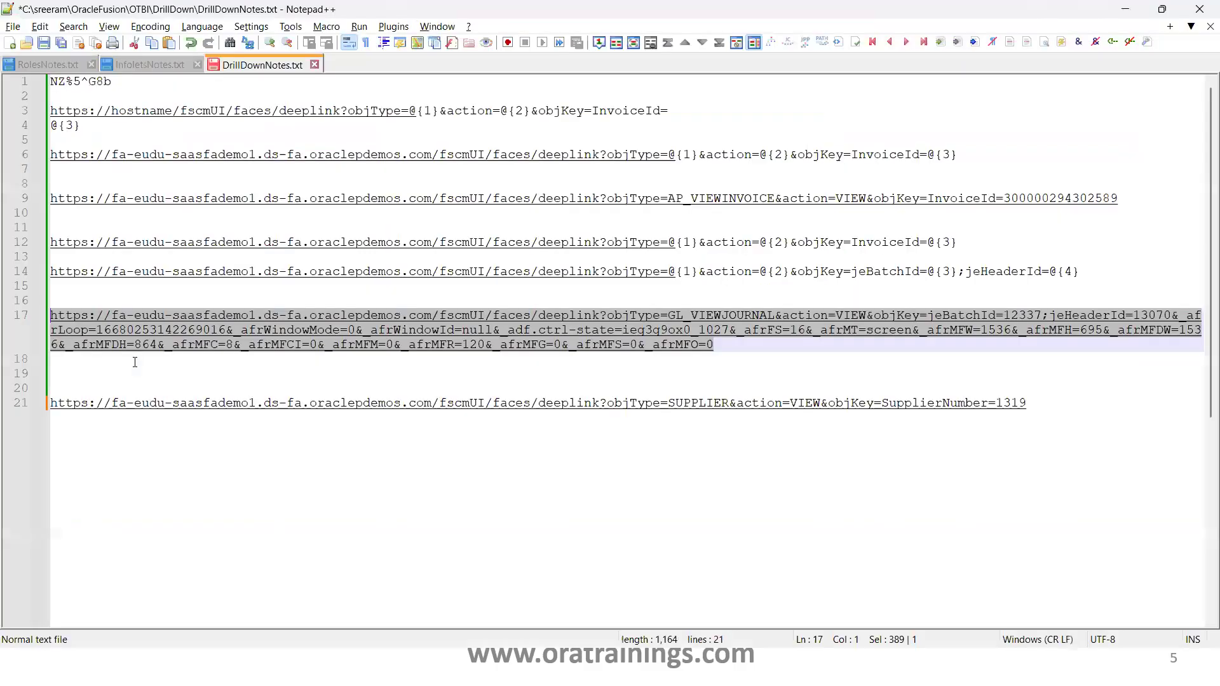
{"action": "key", "text": "ctrl+s"}
- Copy the deep-link URL on line 12, ending in objType=@{1}&action=@{2}&objKey=InvoiceId=@{3}, and paste it as the web page action's URL in the browser
{"action": "left_click", "coordinate": [962, 245]}
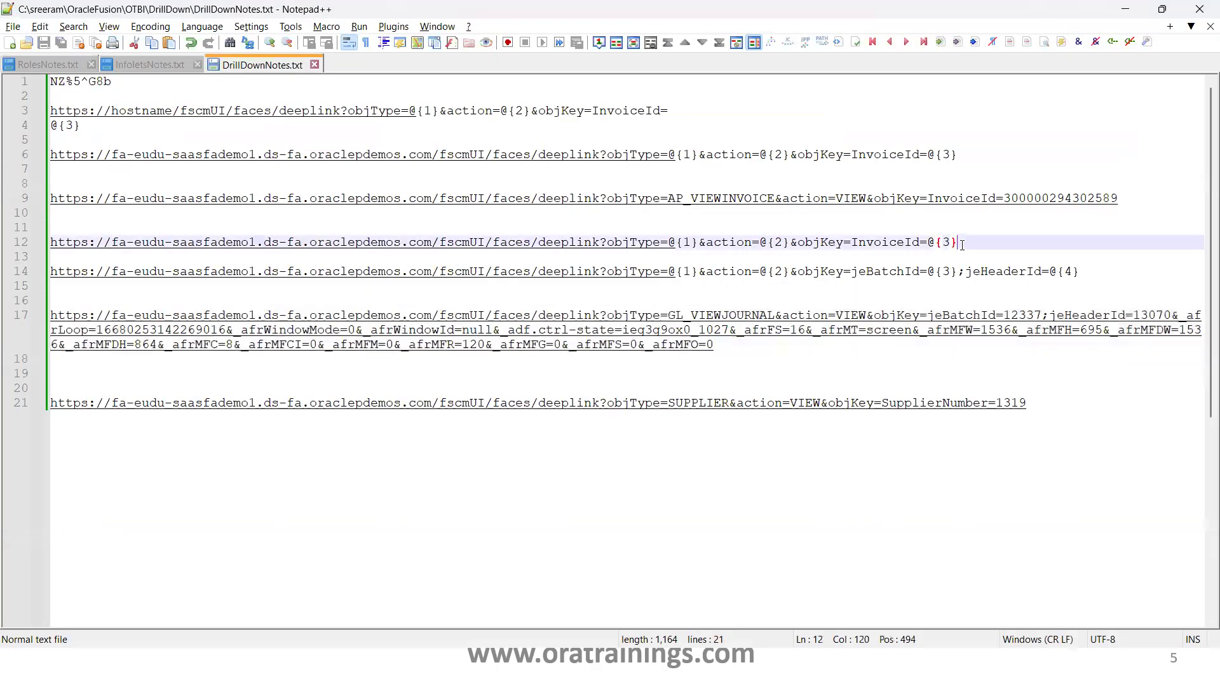
{"action": "left_click_drag", "start_coordinate": [962, 245], "coordinate": [50, 243]}
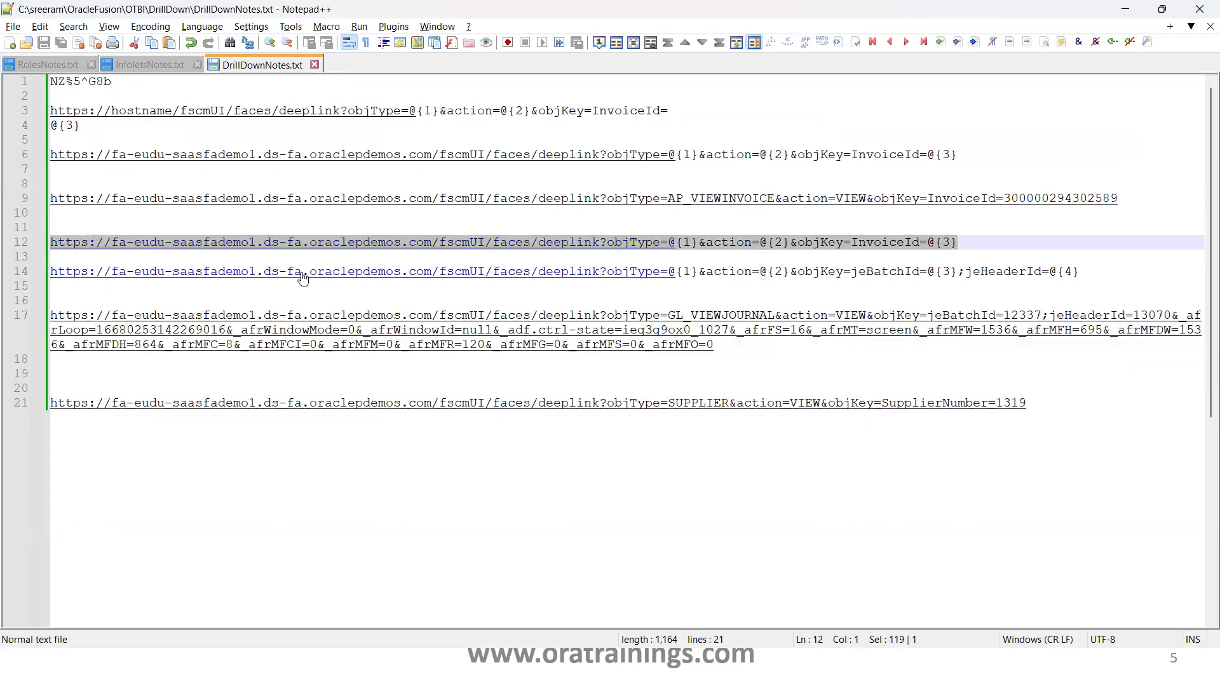
{"action": "key", "text": "ctrl+c"}
{"action": "key", "text": "alt+Tab"}
{"action": "key", "text": "ctrl+v"}
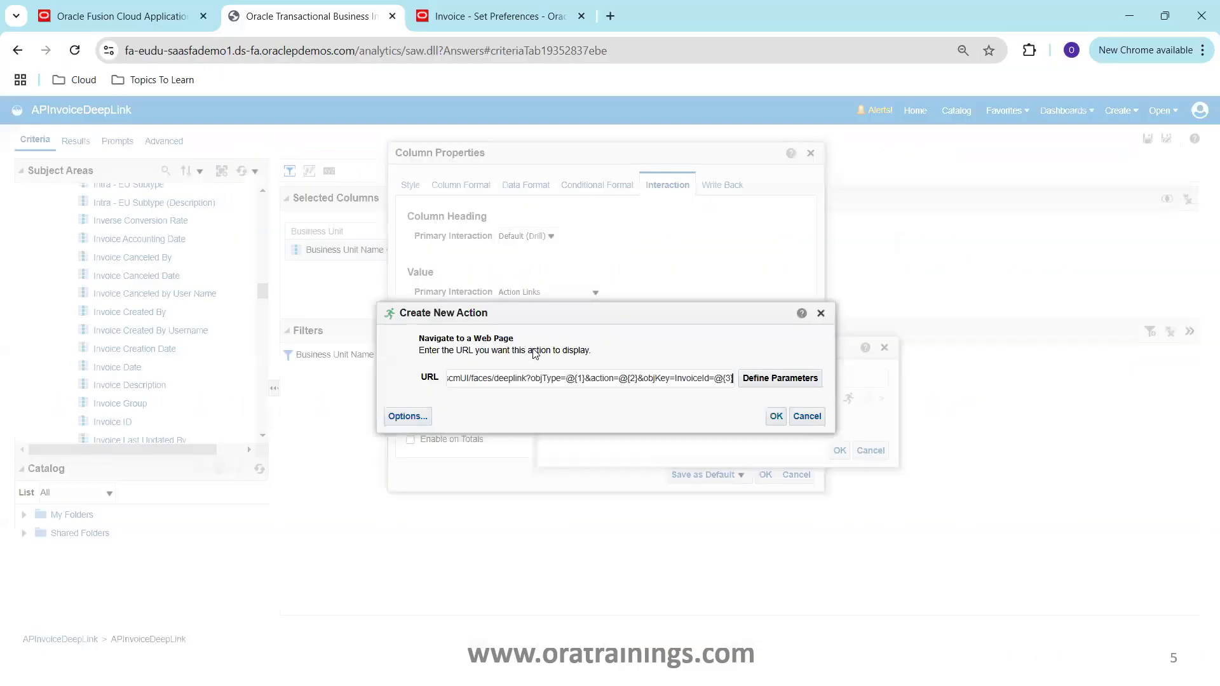
- Set the web page action to open in a new window in its action options
{"action": "left_click", "coordinate": [408, 416]}
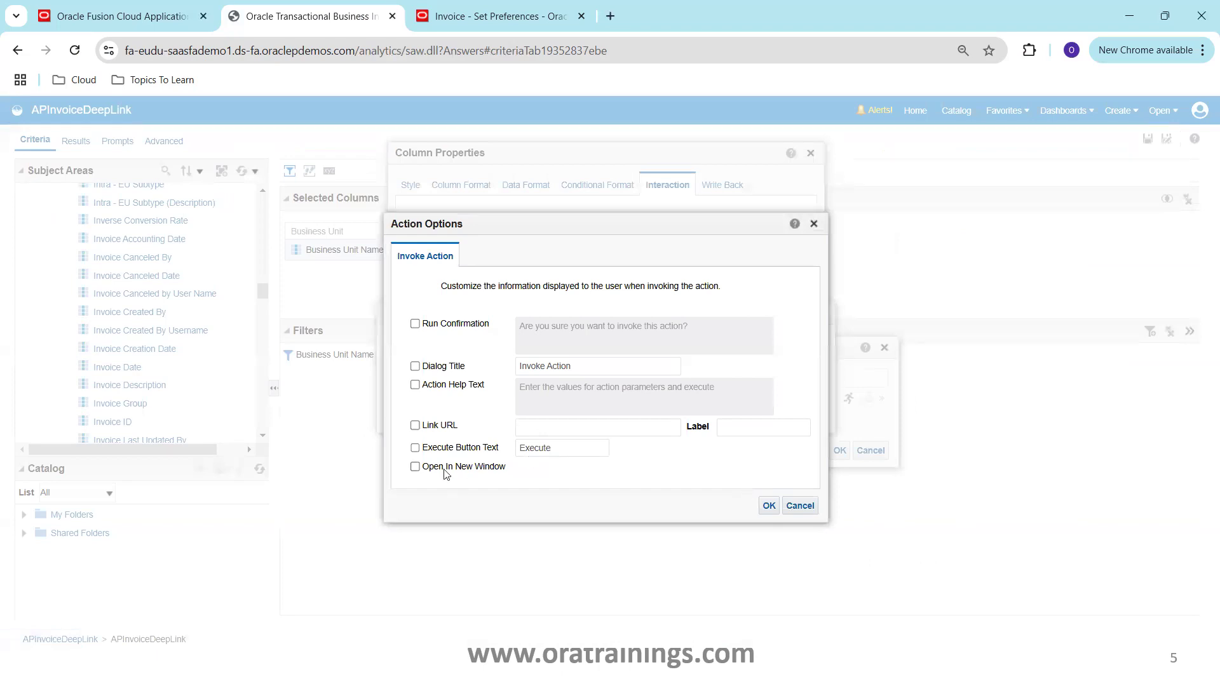
{"action": "left_click", "coordinate": [414, 467]}
{"action": "left_click", "coordinate": [769, 506]}
- Define three parameters named 1, 2 and 3 for the action's URL
{"action": "left_click", "coordinate": [772, 378]}
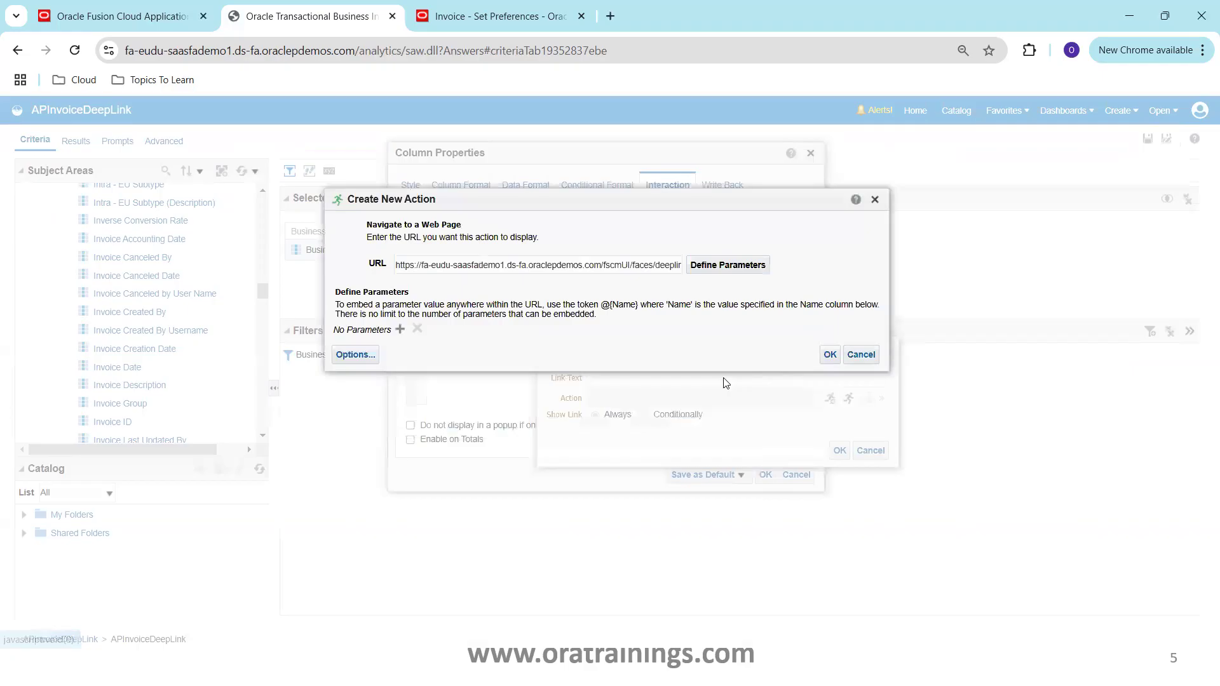
{"action": "left_click", "coordinate": [398, 329]}
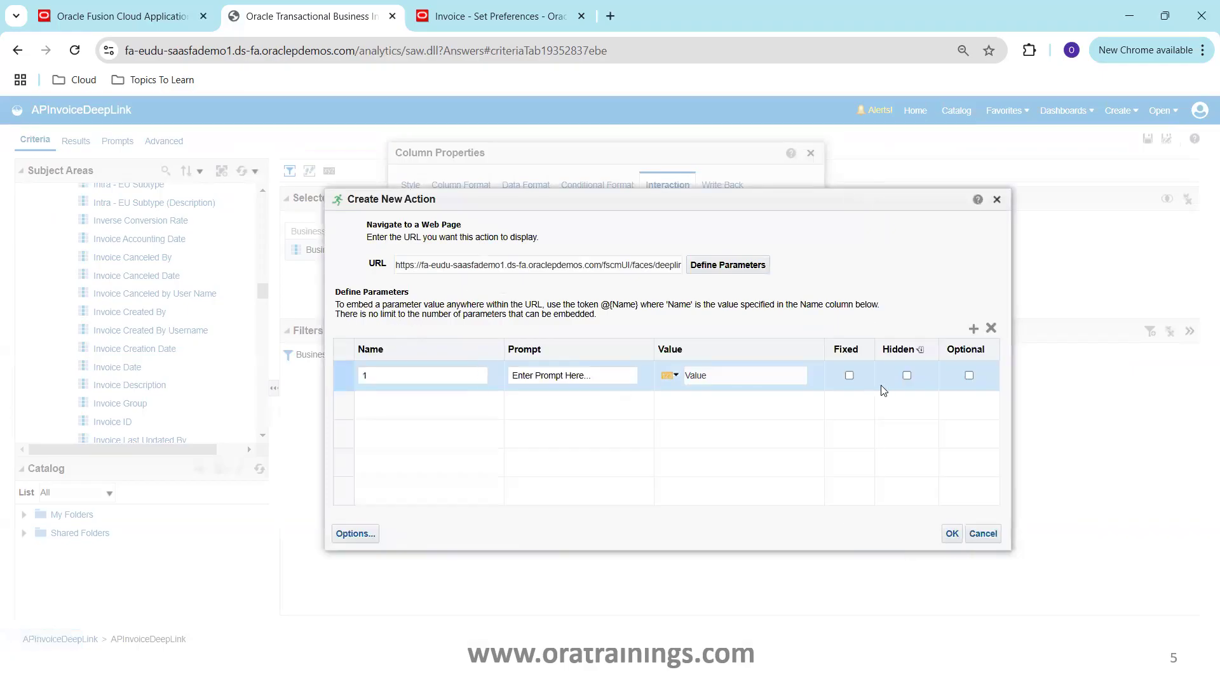
{"action": "left_click", "coordinate": [973, 330]}
{"action": "left_click", "coordinate": [974, 330]}
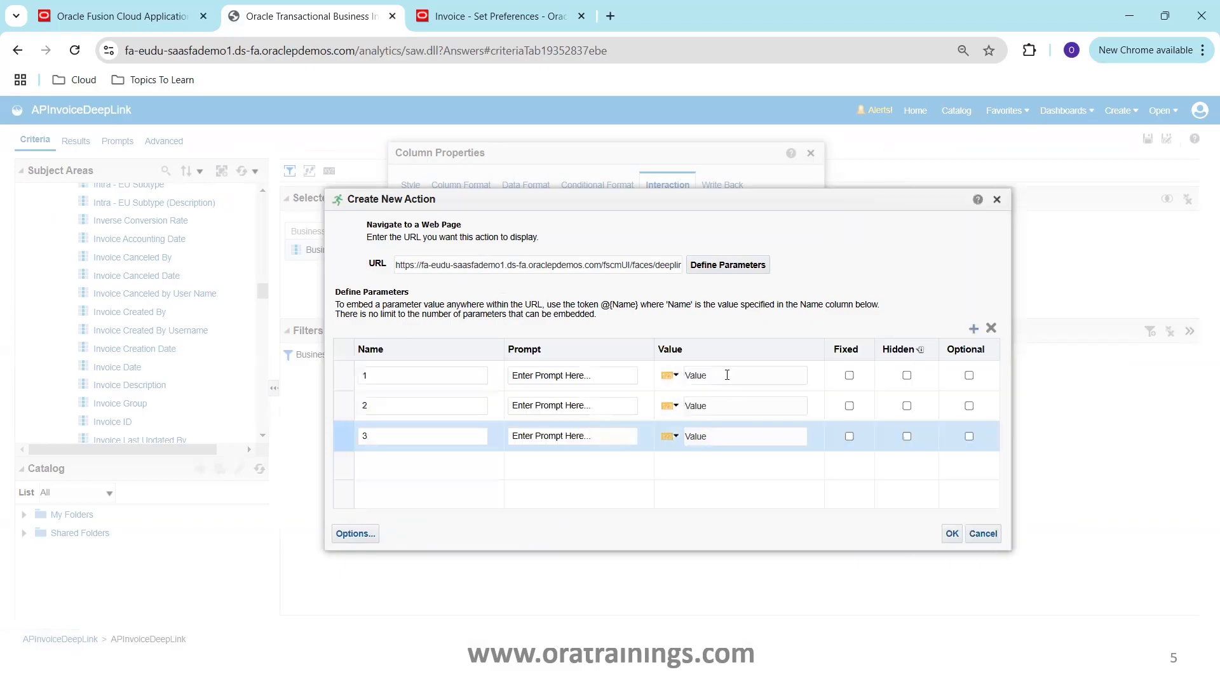
- Copy AP_VIEWINVOICE from the View AP Invoice slide in PowerPoint into parameter 1's value in the browser, and enter VIEW for parameter 2
{"action": "key", "text": "alt+Tab"}
{"action": "key", "text": "alt+Tab"}
{"action": "key", "text": "alt+Tab"}
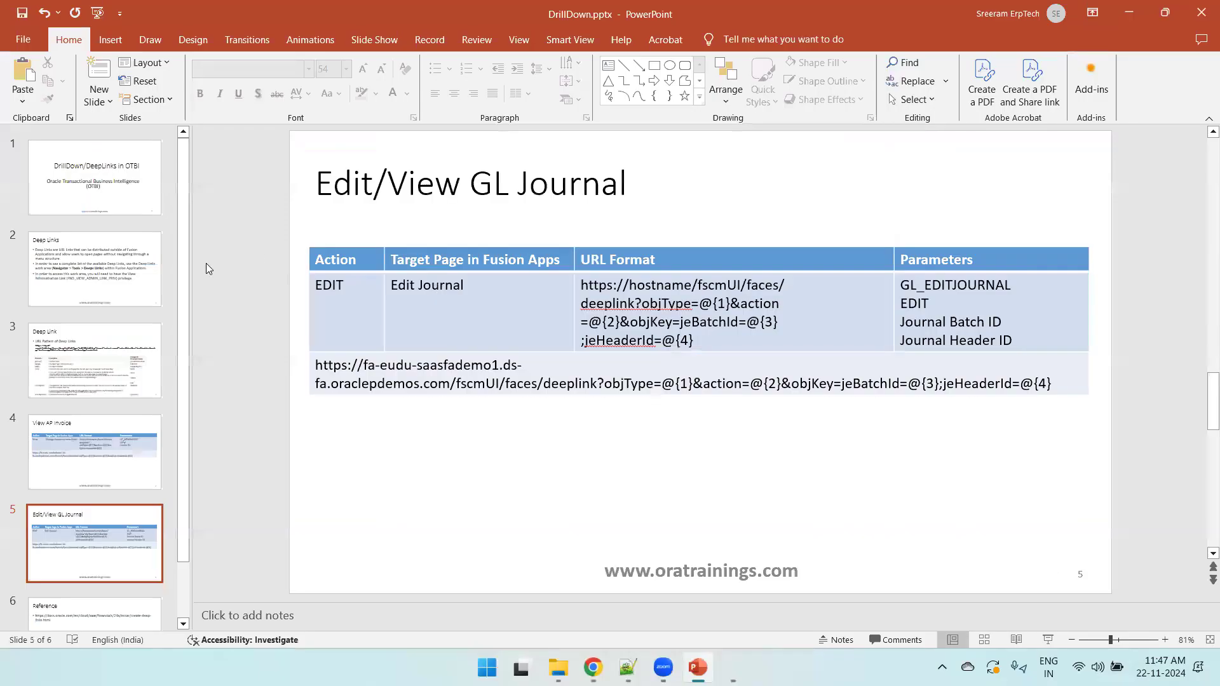
{"action": "left_click", "coordinate": [94, 430]}
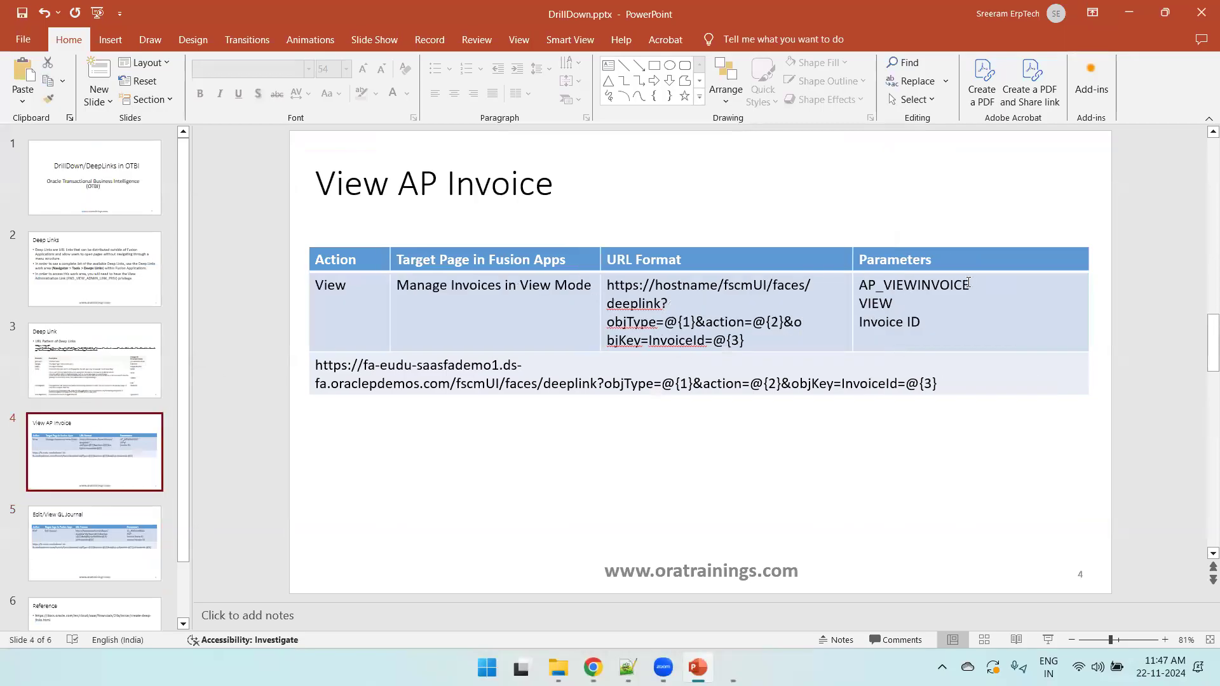
{"action": "left_click_drag", "start_coordinate": [969, 283], "coordinate": [864, 284]}
{"action": "key", "text": "ctrl+c"}
{"action": "key", "text": "alt+Tab"}
{"action": "left_click", "coordinate": [713, 376]}
{"action": "key", "text": "ctrl+v"}
{"action": "left_click", "coordinate": [705, 407]}
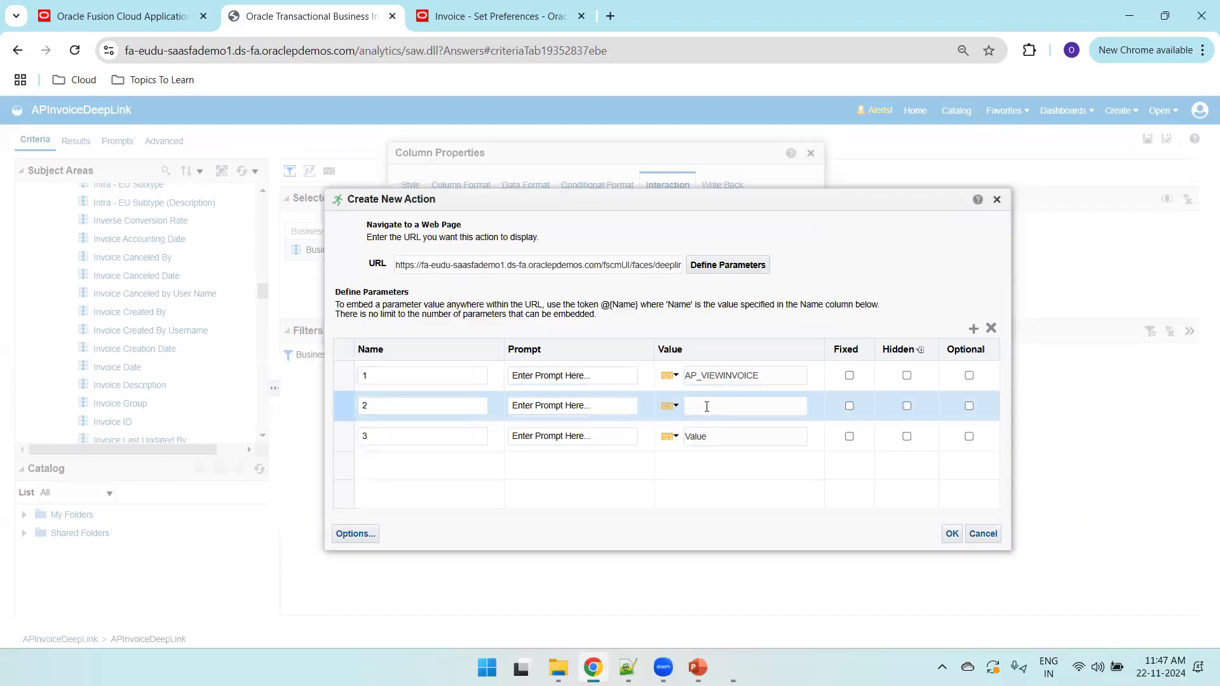
- Set parameter 3 to the column value "- General Information"."Invoice ID"
{"action": "left_click", "coordinate": [693, 442]}
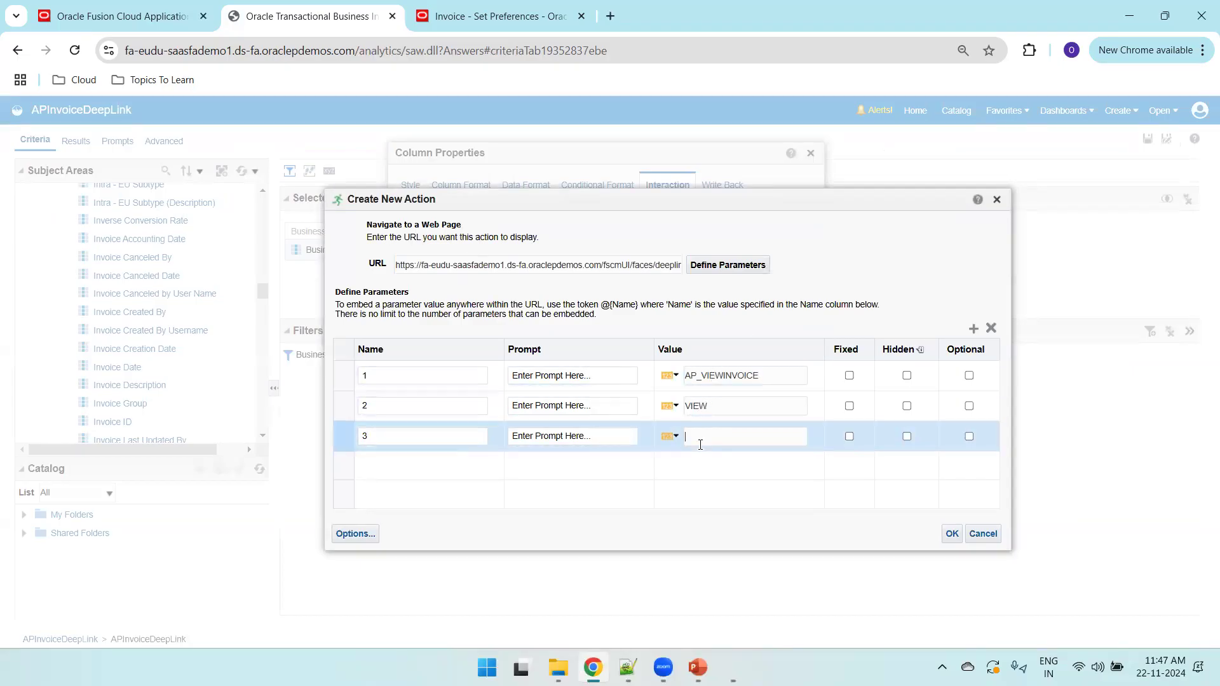
{"action": "left_click", "coordinate": [672, 438]}
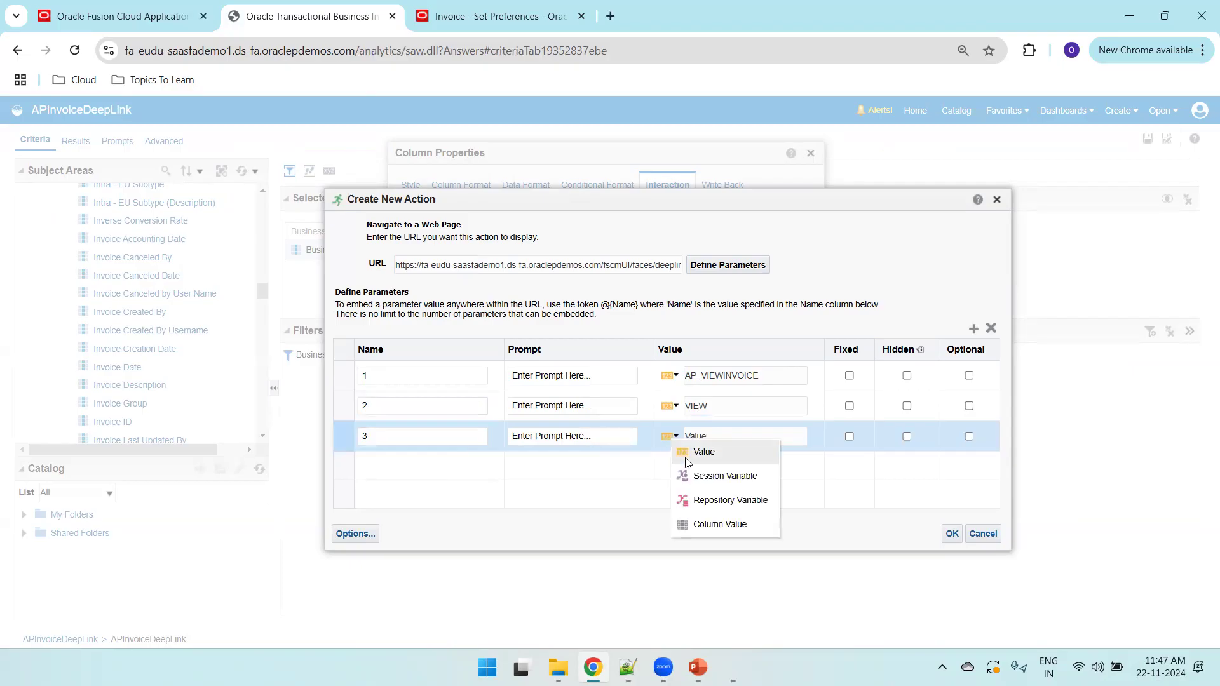
{"action": "left_click", "coordinate": [717, 525]}
{"action": "left_click", "coordinate": [812, 437]}
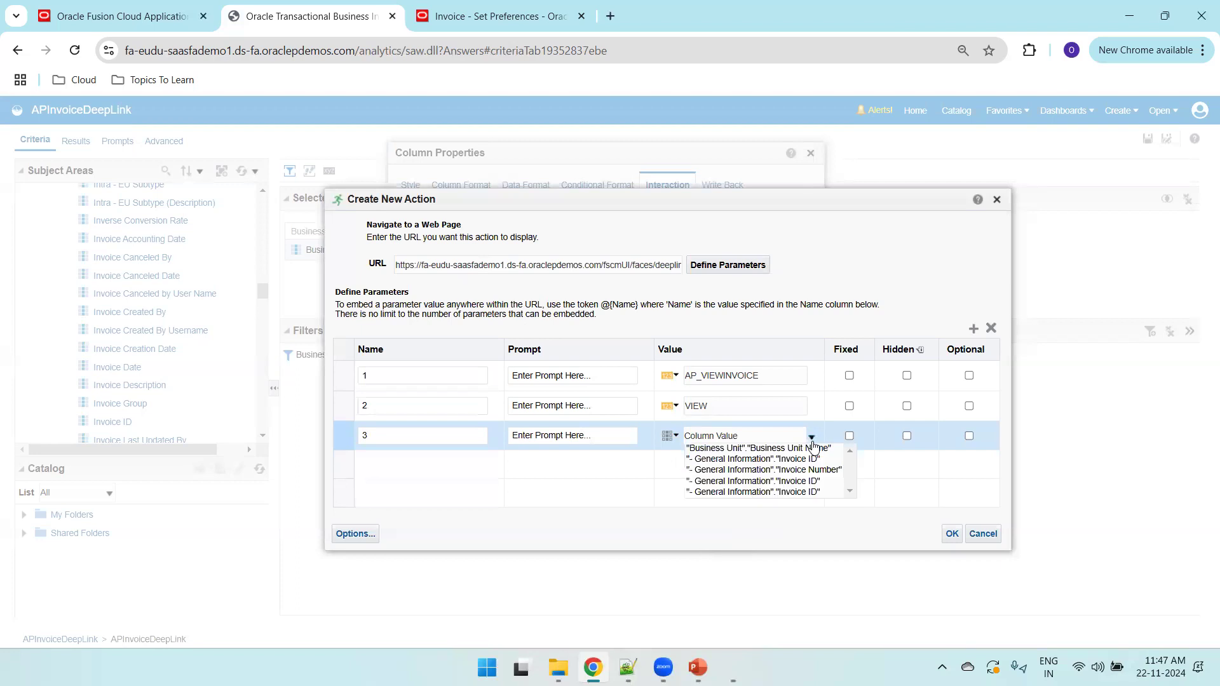
{"action": "left_click", "coordinate": [771, 481]}
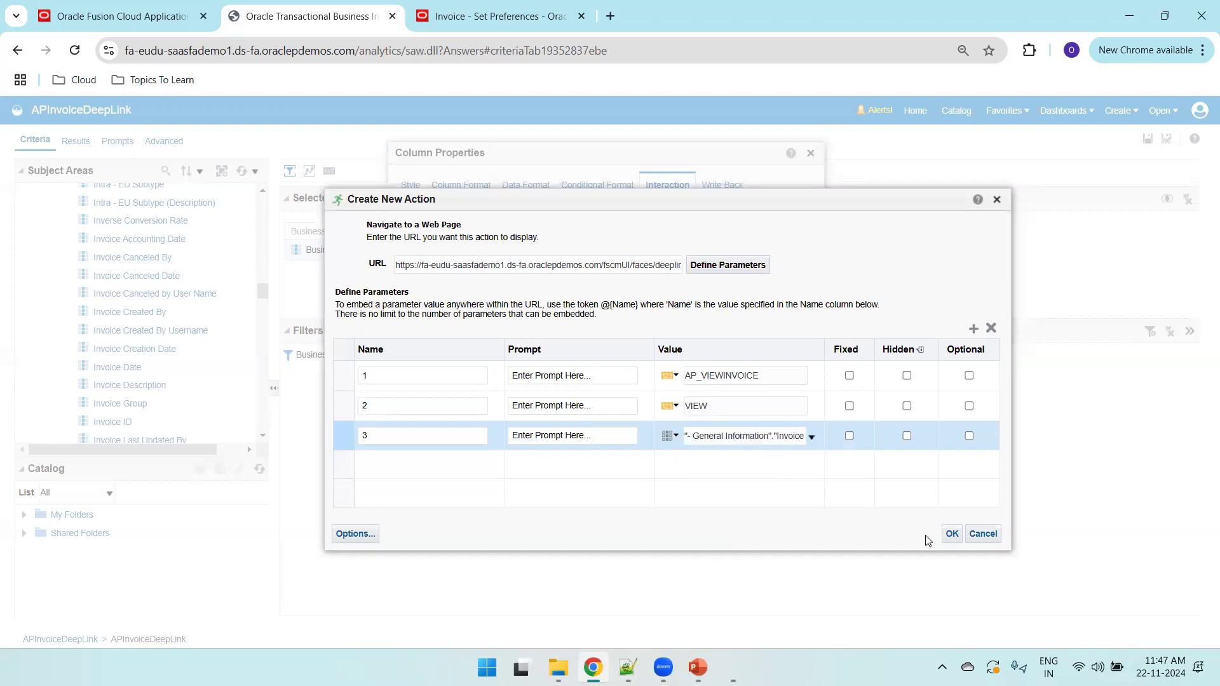
- Mark all three parameters as fixed and accept the action, its action link and the column properties
{"action": "left_click", "coordinate": [850, 376]}
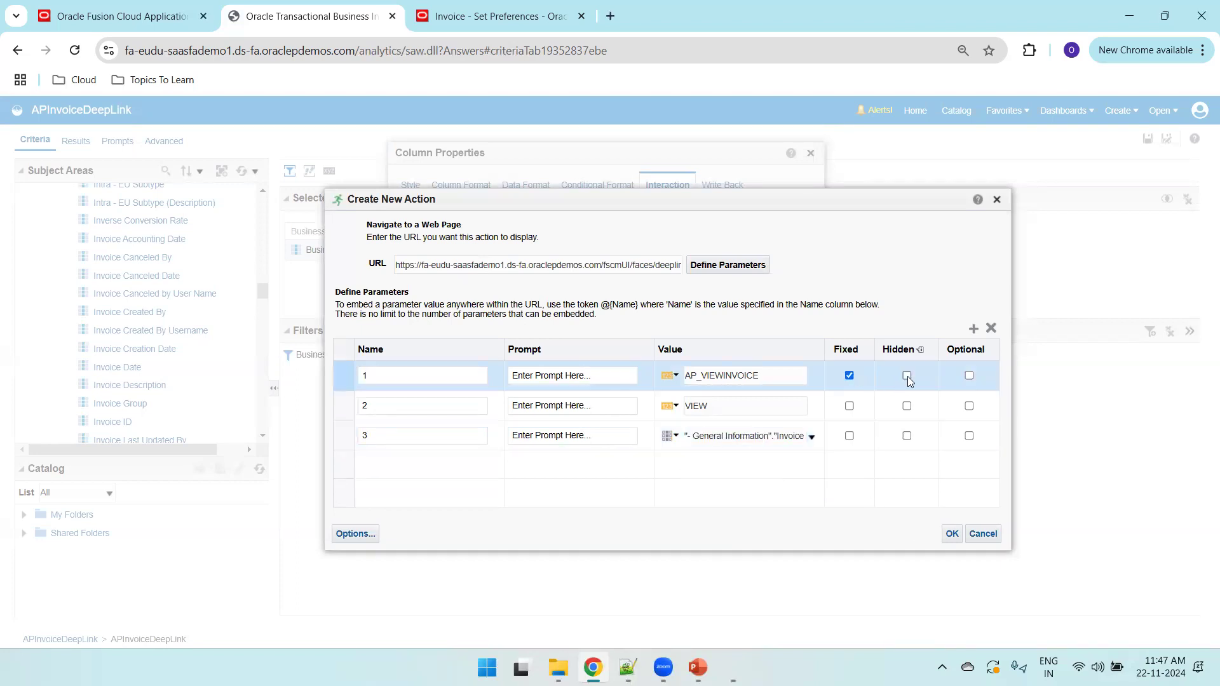
{"action": "left_click", "coordinate": [849, 406]}
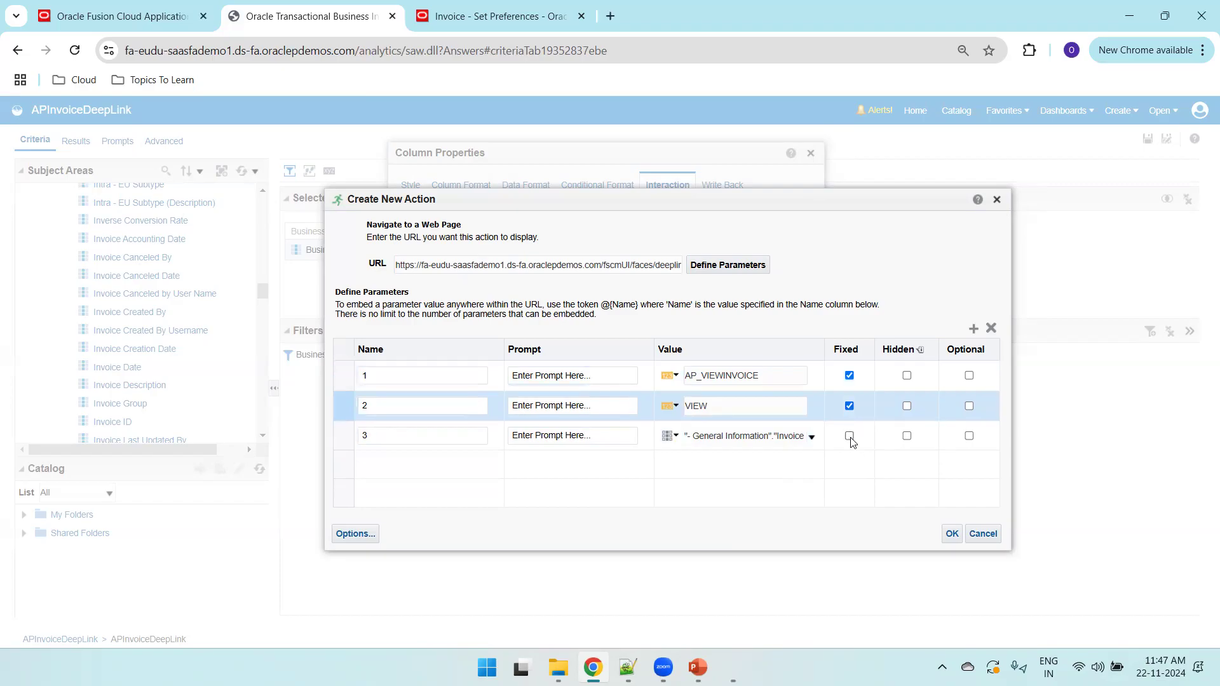
{"action": "left_click", "coordinate": [849, 435]}
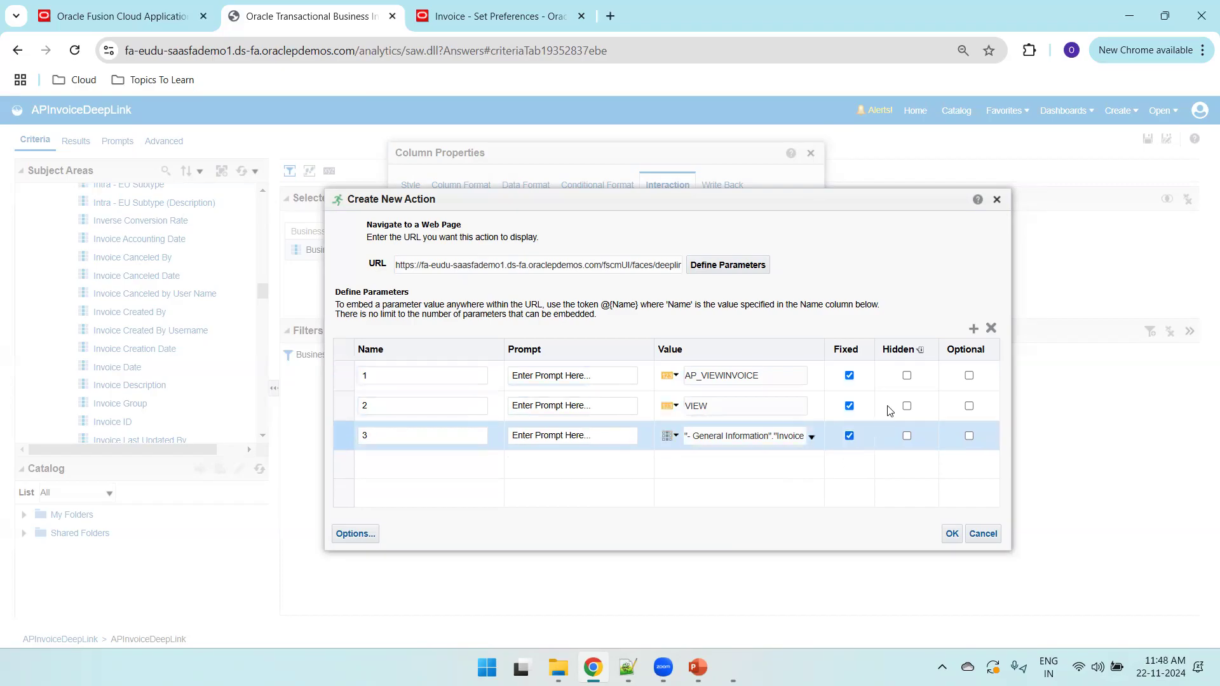
{"action": "left_click", "coordinate": [951, 534]}
{"action": "left_click", "coordinate": [838, 451]}
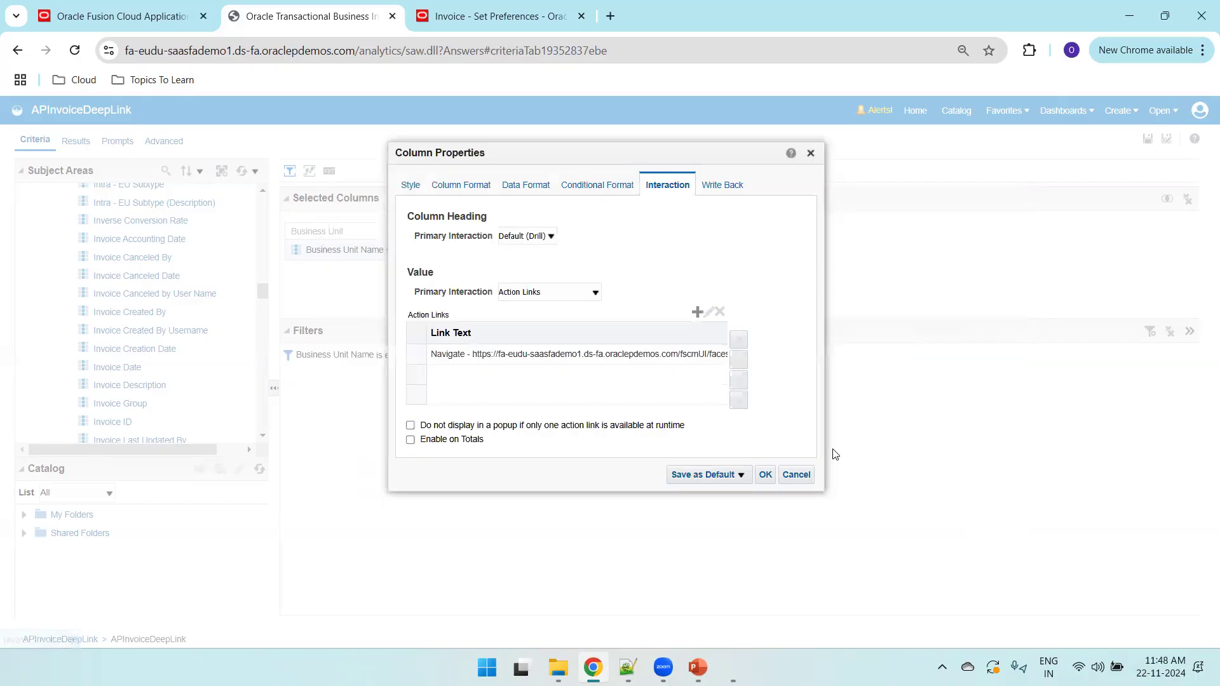
{"action": "left_click", "coordinate": [765, 475]}
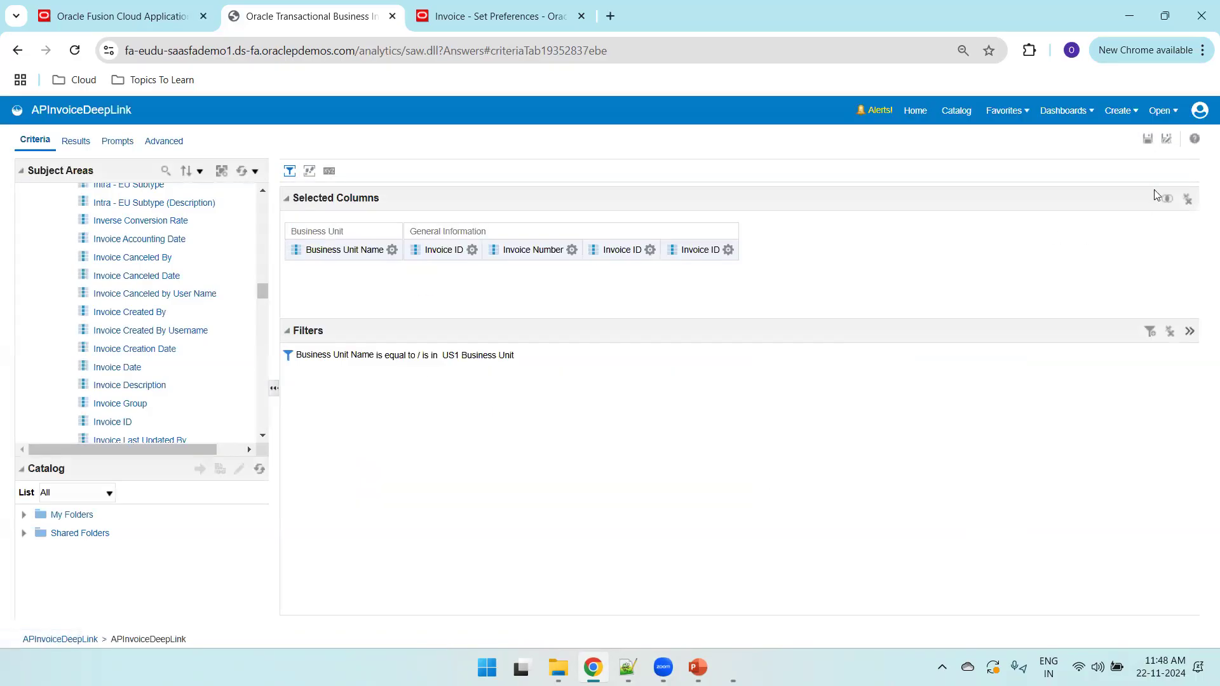
- Save the APInvoiceDeepLink analysis and close the Invoice browser tab
{"action": "left_click", "coordinate": [1148, 140]}
{"action": "left_click", "coordinate": [500, 14]}
{"action": "key", "text": "ctrl+w"}
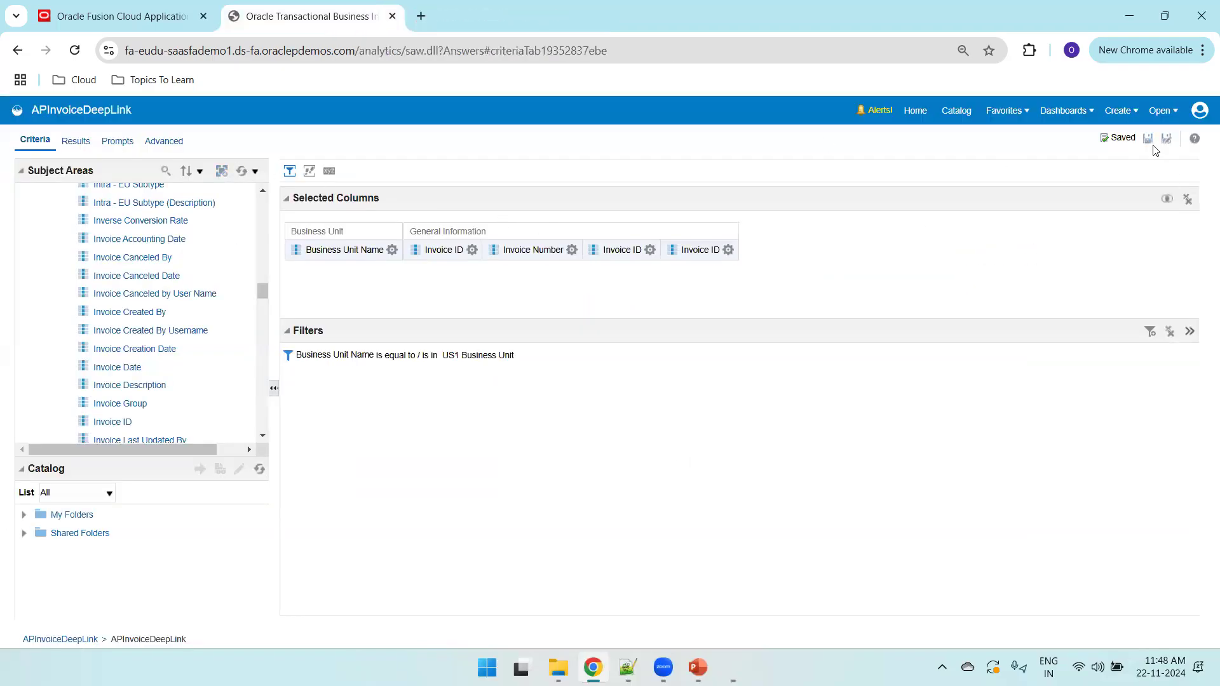
- Show the analysis results and execute the action link from the last Invoice ID column in the first row
{"action": "left_click", "coordinate": [76, 141]}
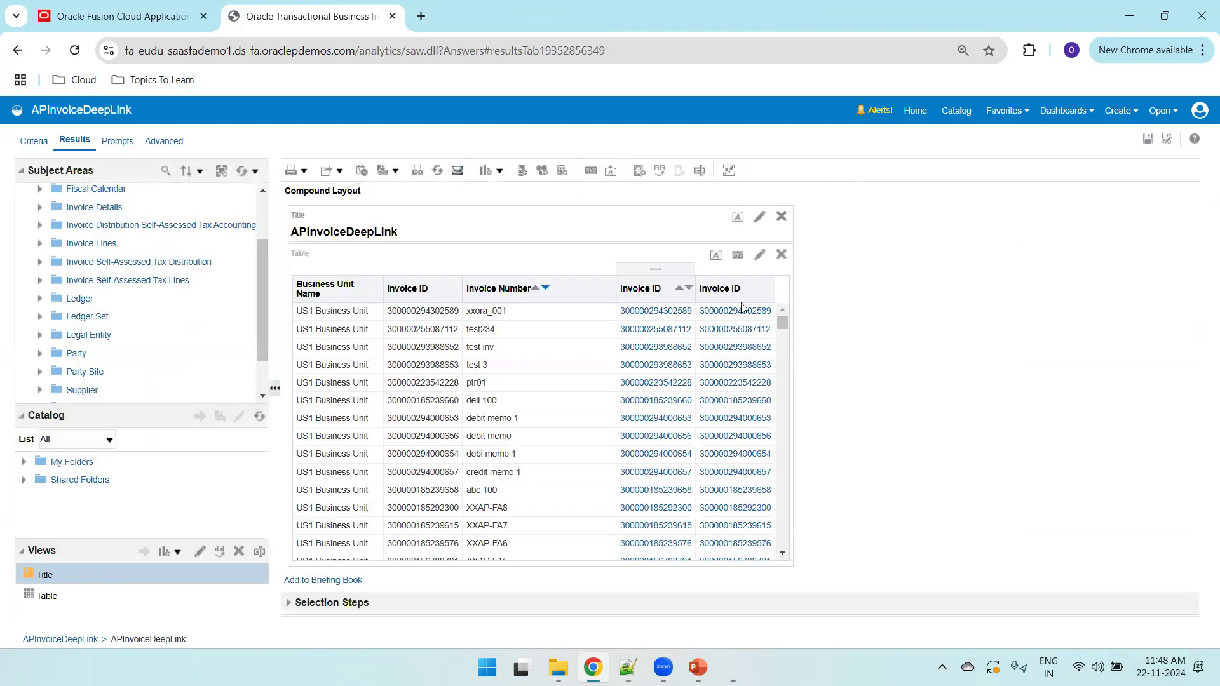
{"action": "left_click", "coordinate": [749, 314]}
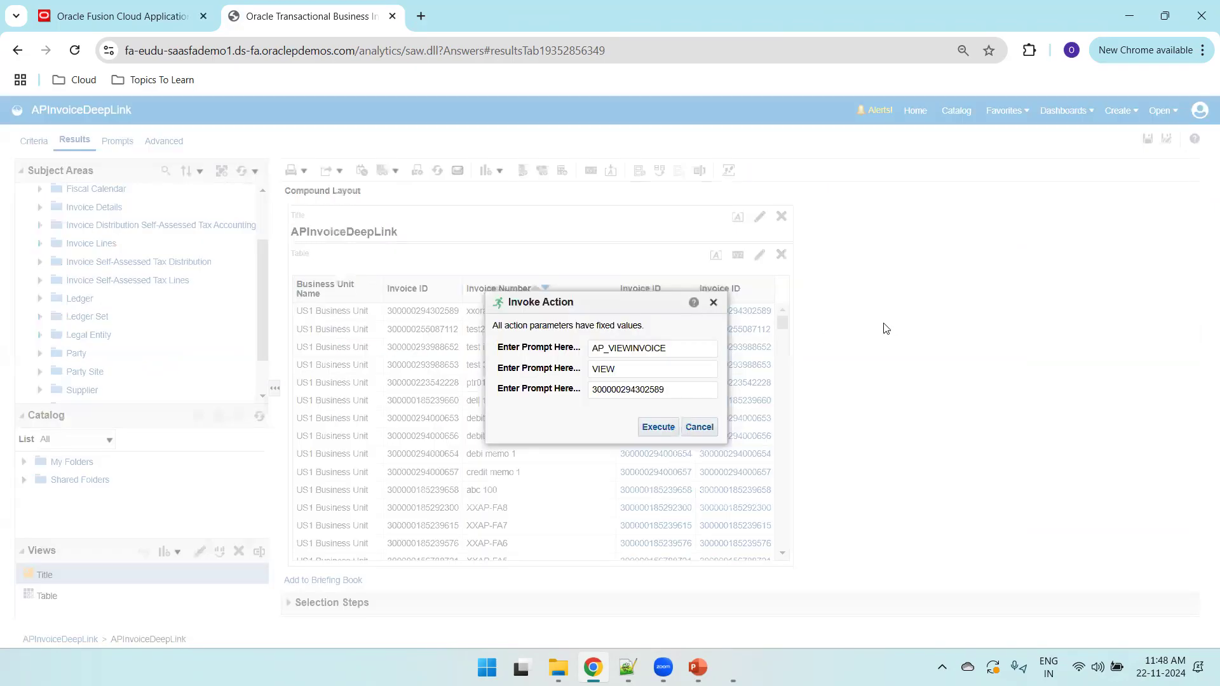
{"action": "left_click", "coordinate": [658, 428]}
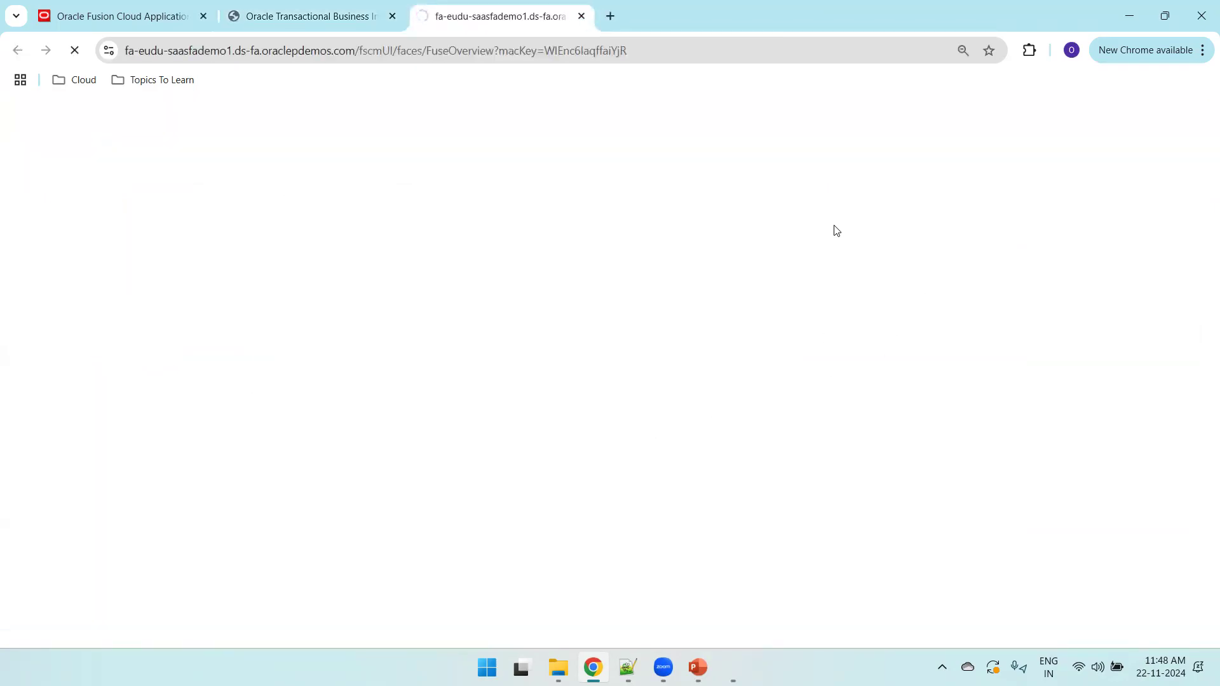
- Return to the analysis criteria, change the last Invoice ID column's action link text to View Invoice Details, and save the analysis
{"action": "left_click", "coordinate": [272, 16]}
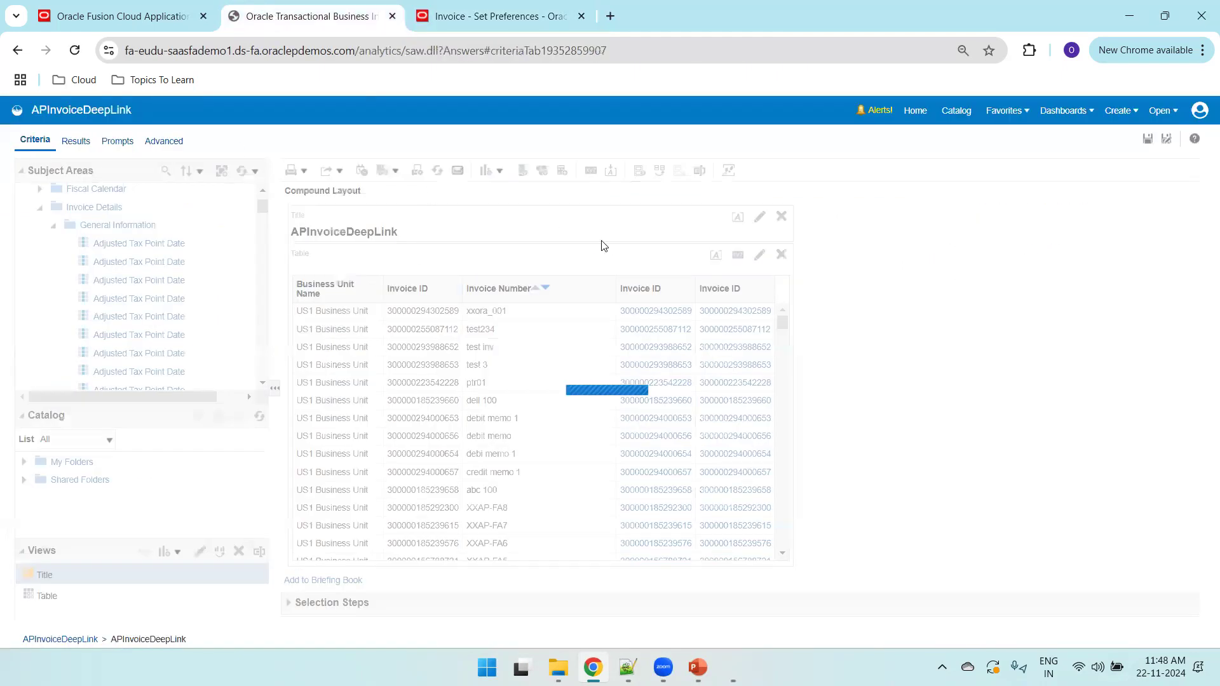
{"action": "left_click", "coordinate": [731, 250]}
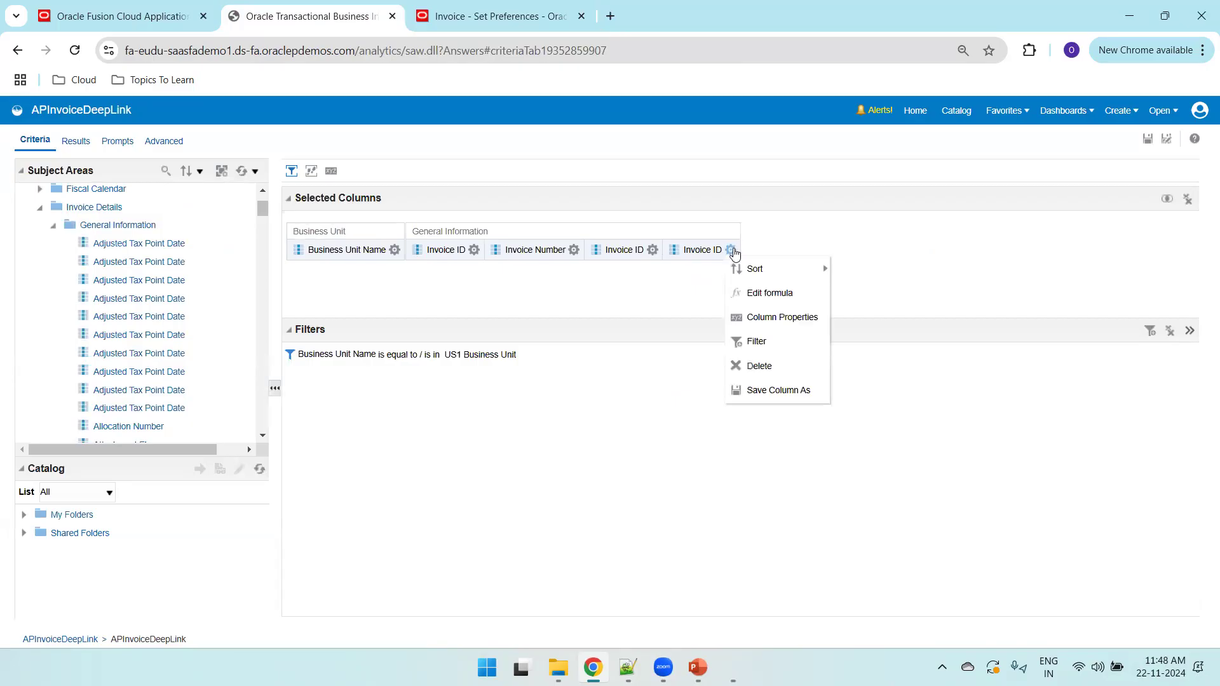
{"action": "left_click", "coordinate": [771, 317]}
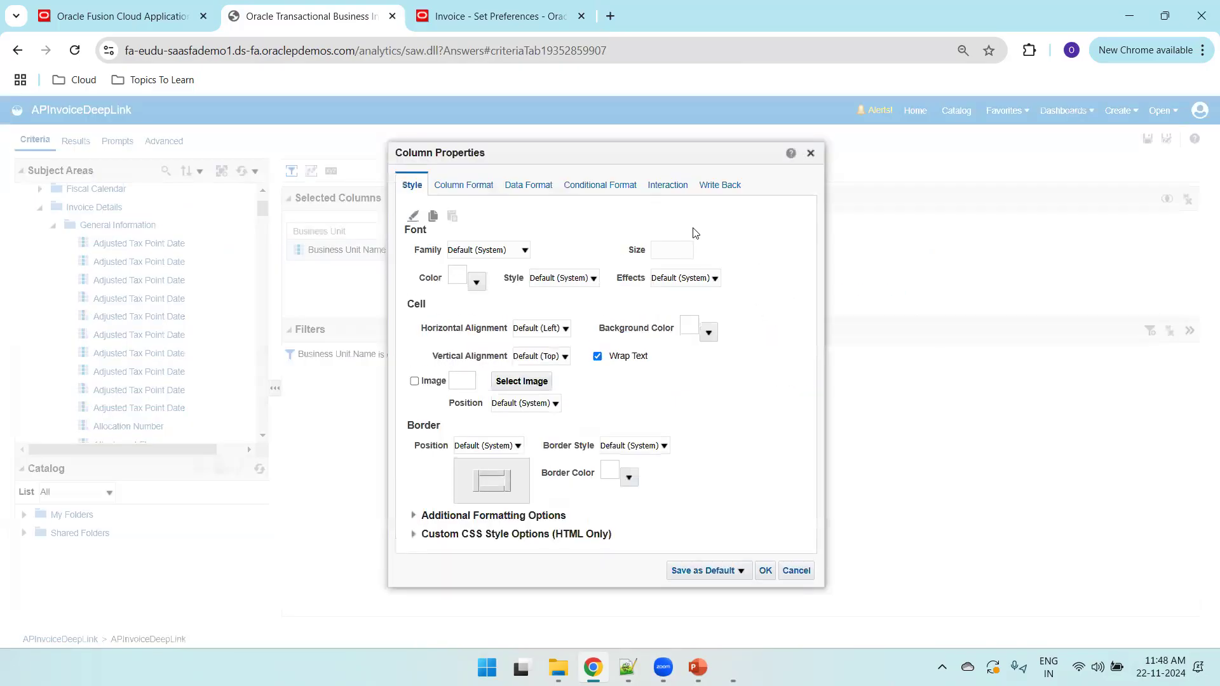
{"action": "left_click", "coordinate": [664, 186]}
{"action": "left_click", "coordinate": [589, 356]}
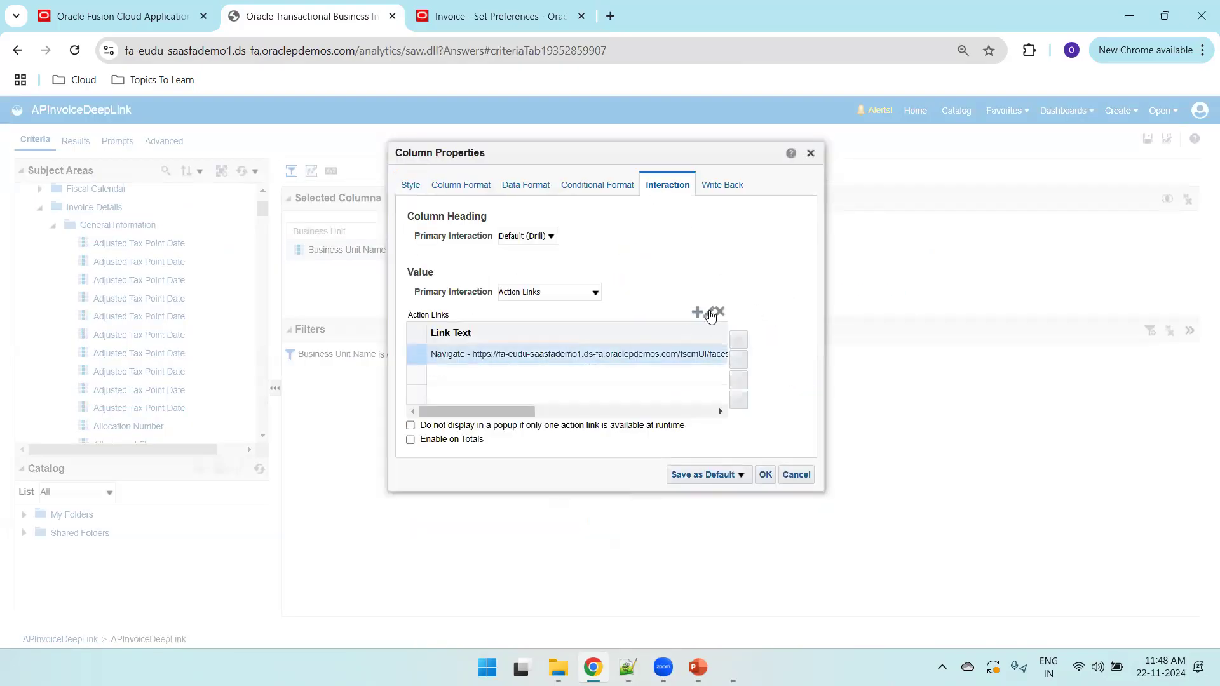
{"action": "left_click", "coordinate": [709, 312]}
{"action": "key", "text": "ctrl+a"}
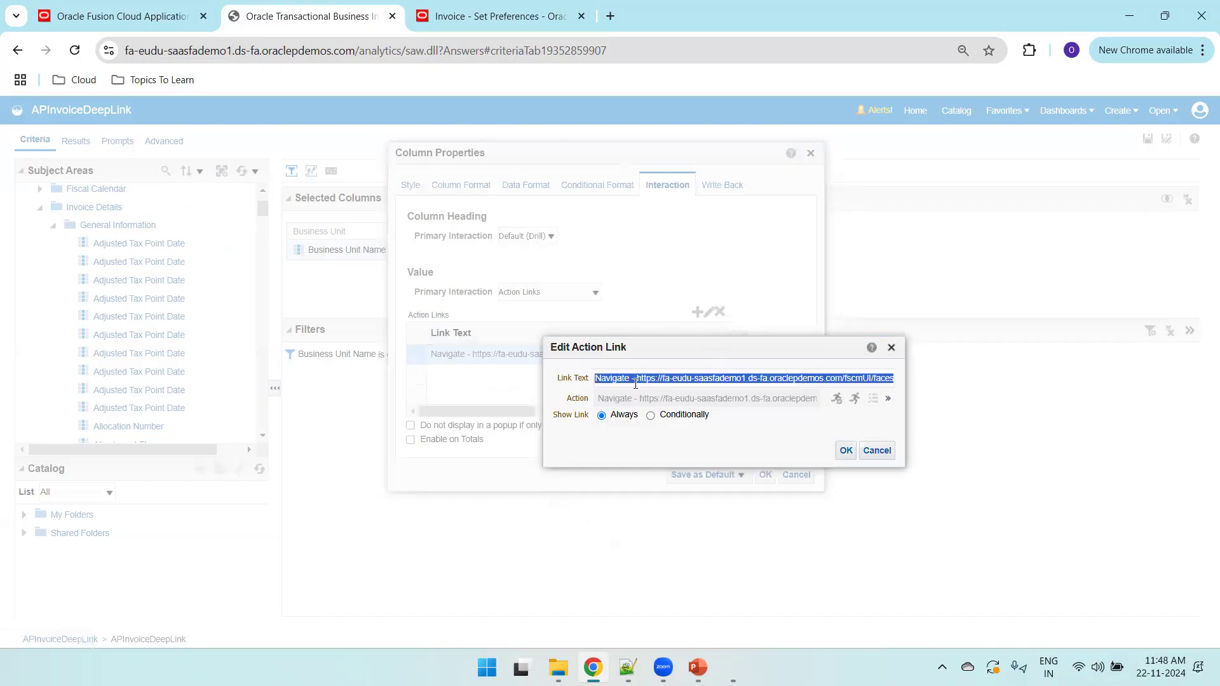
{"action": "type", "text": "View Invoice Details"}
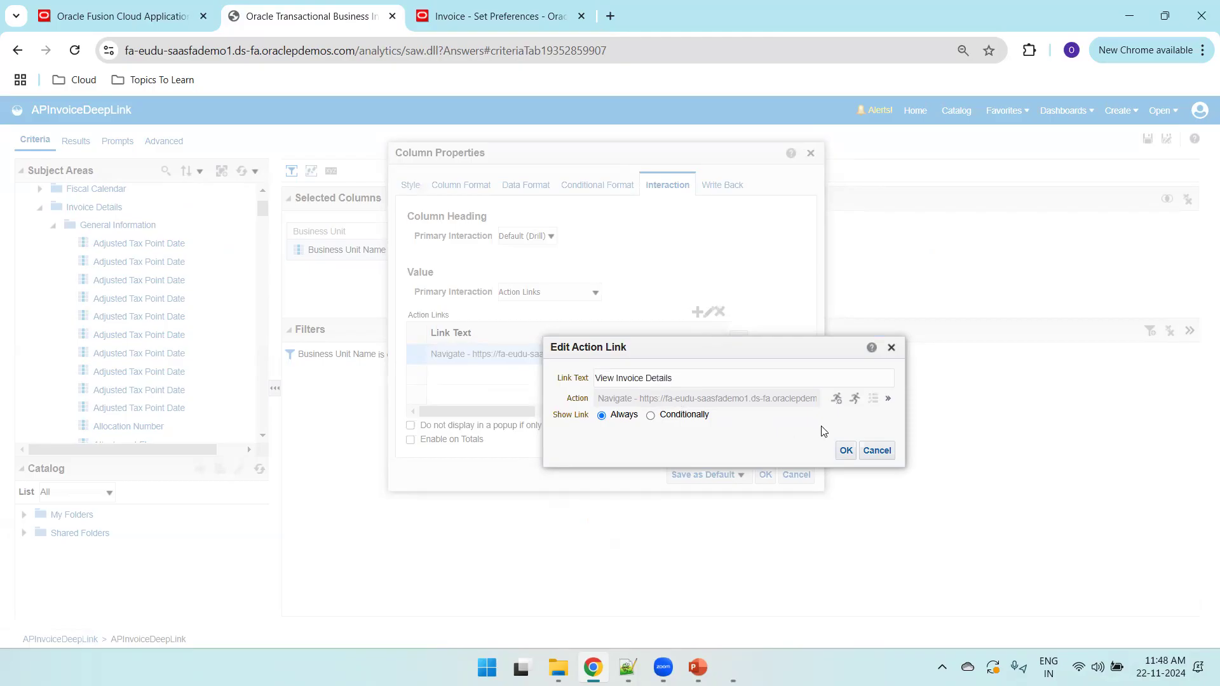
{"action": "left_click", "coordinate": [846, 450]}
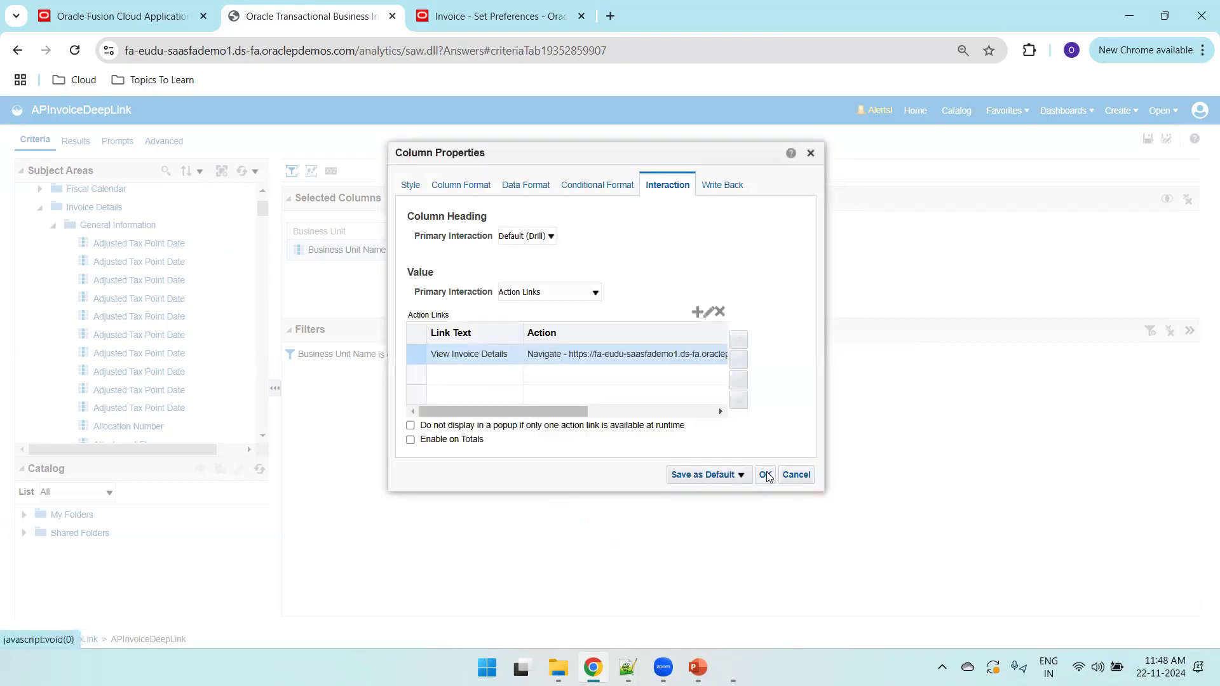
{"action": "left_click", "coordinate": [765, 476]}
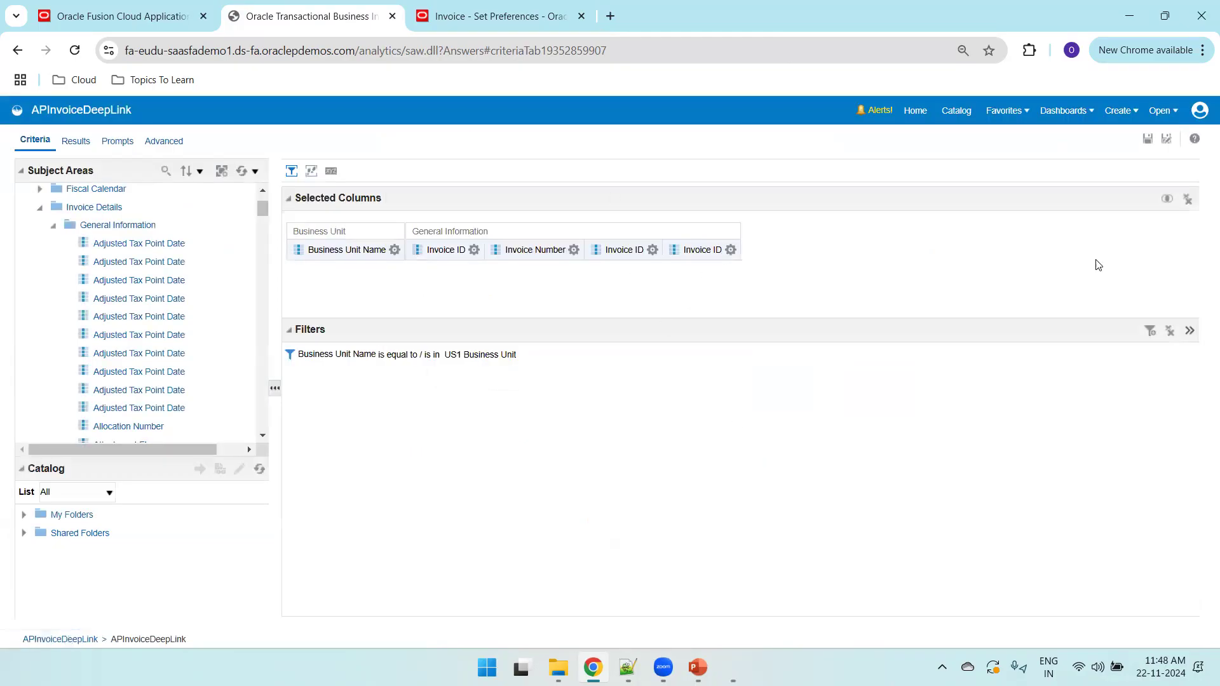
{"action": "left_click", "coordinate": [1147, 139]}
- Execute the View Invoice Details link for the first row of the results, check the opened invoice, and return to the analysis
{"action": "left_click", "coordinate": [76, 141]}
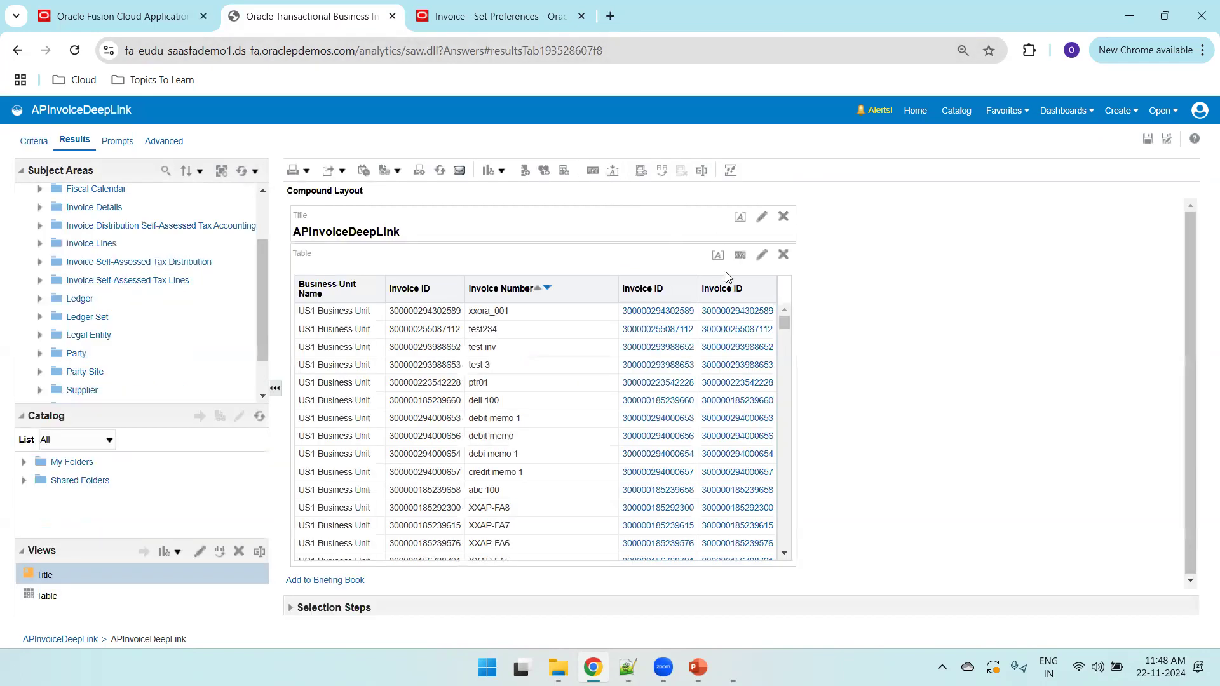
{"action": "left_click", "coordinate": [741, 314]}
{"action": "left_click", "coordinate": [798, 326]}
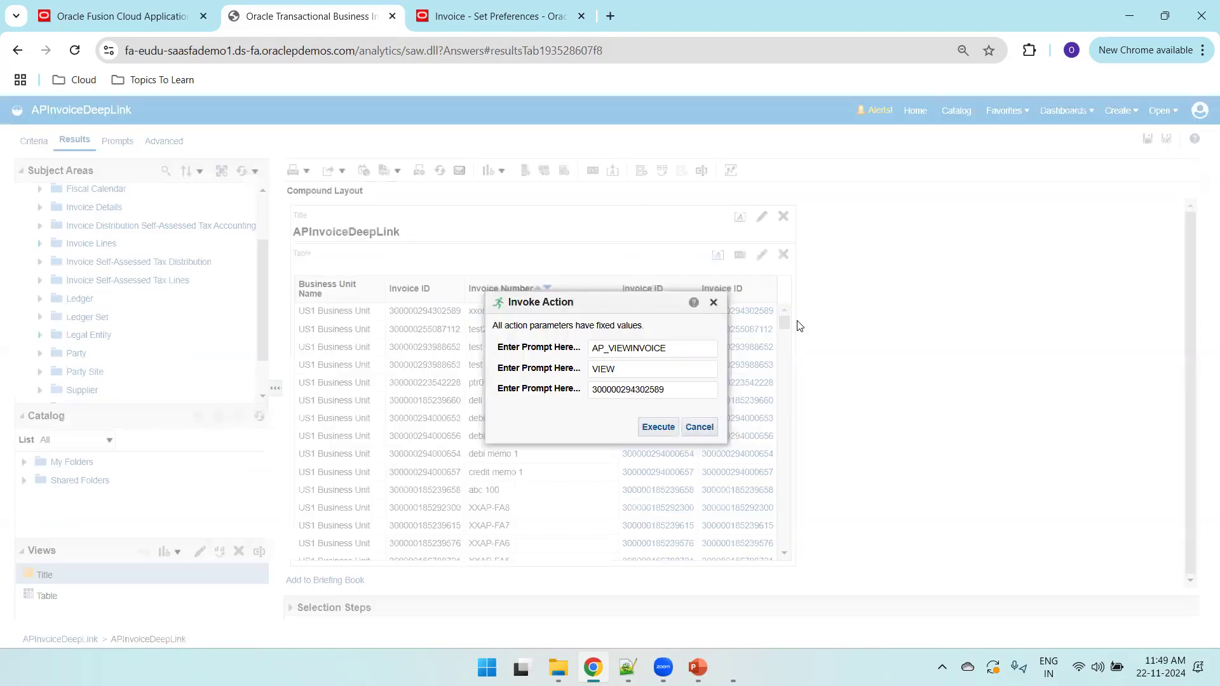
{"action": "left_click", "coordinate": [659, 426]}
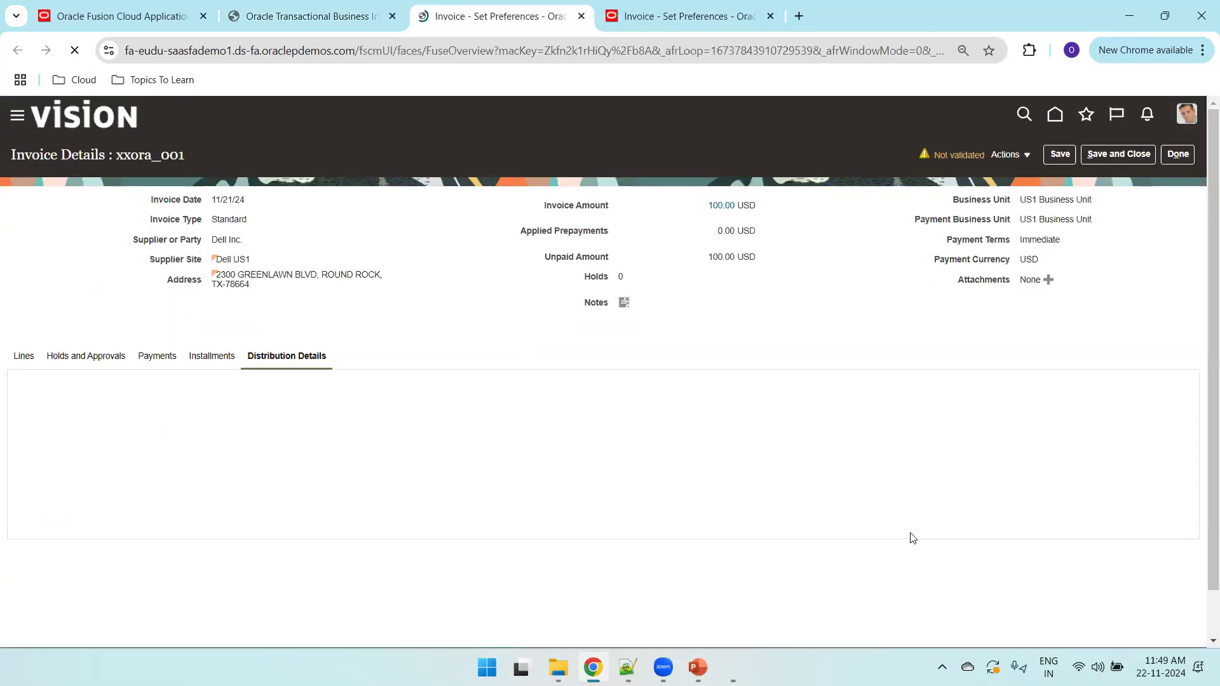
{"action": "left_click", "coordinate": [305, 18]}
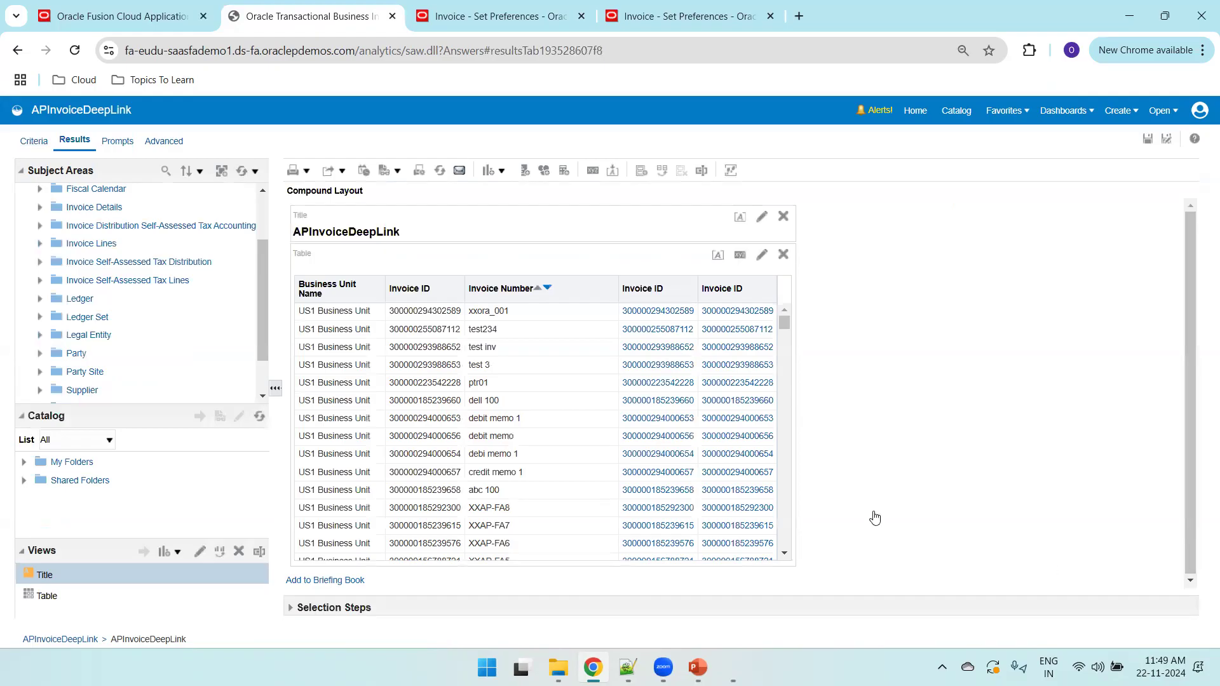